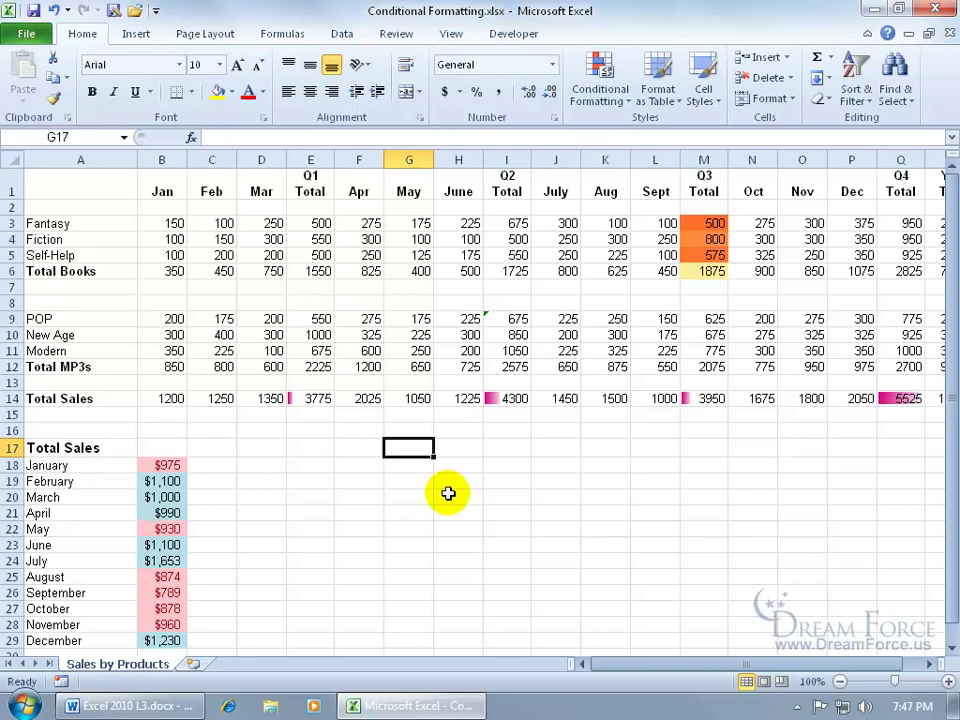
# Step: Start a Greater Than highlight rule for the MP3 figures in B9:H12 and set its threshold to 500
pyautogui.moveTo(171, 315); pyautogui.dragTo(460, 365)
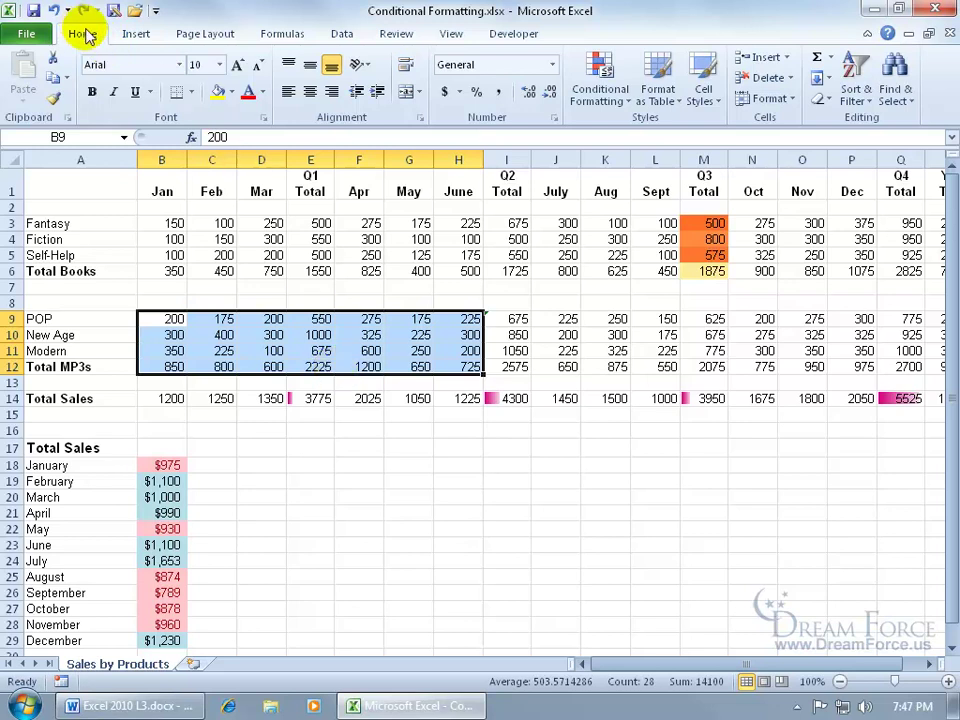
pyautogui.click(618, 95)
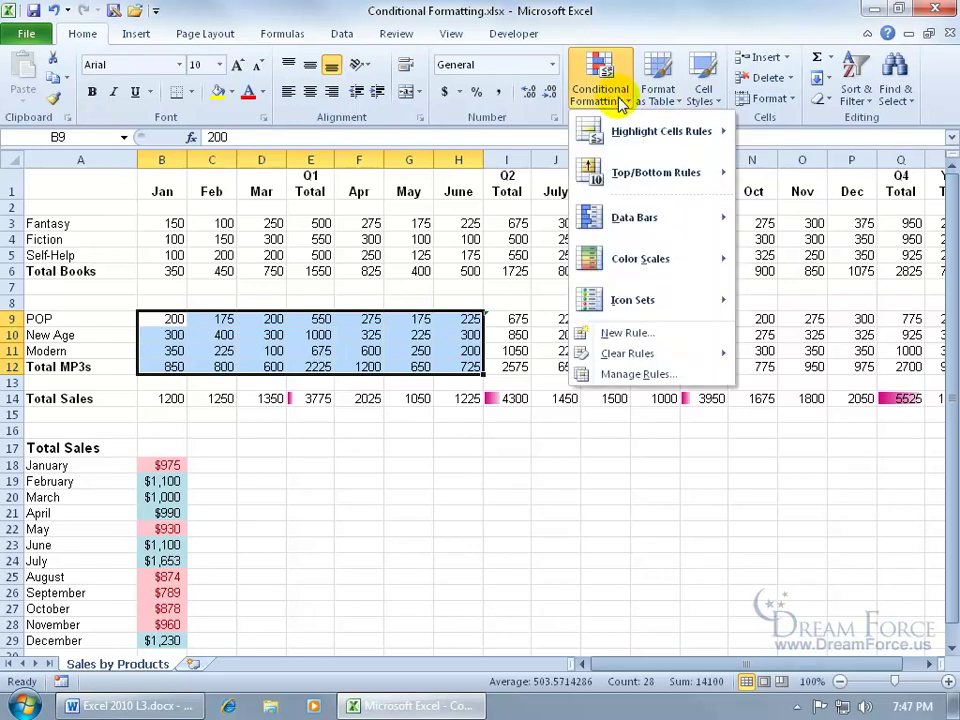
pyautogui.moveTo(624, 140)
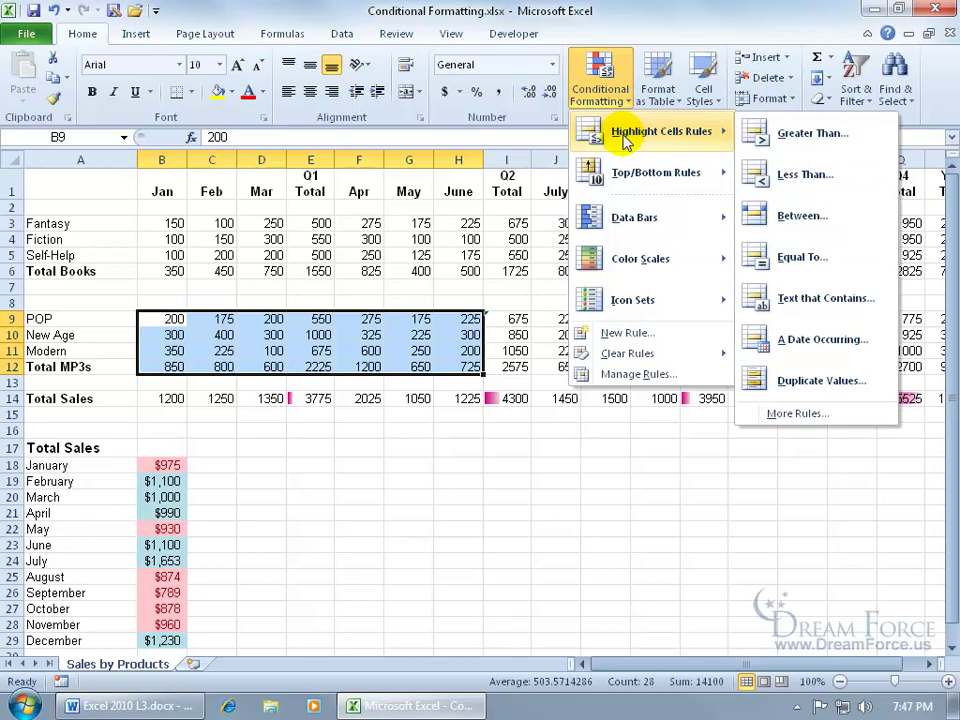
pyautogui.click(826, 140)
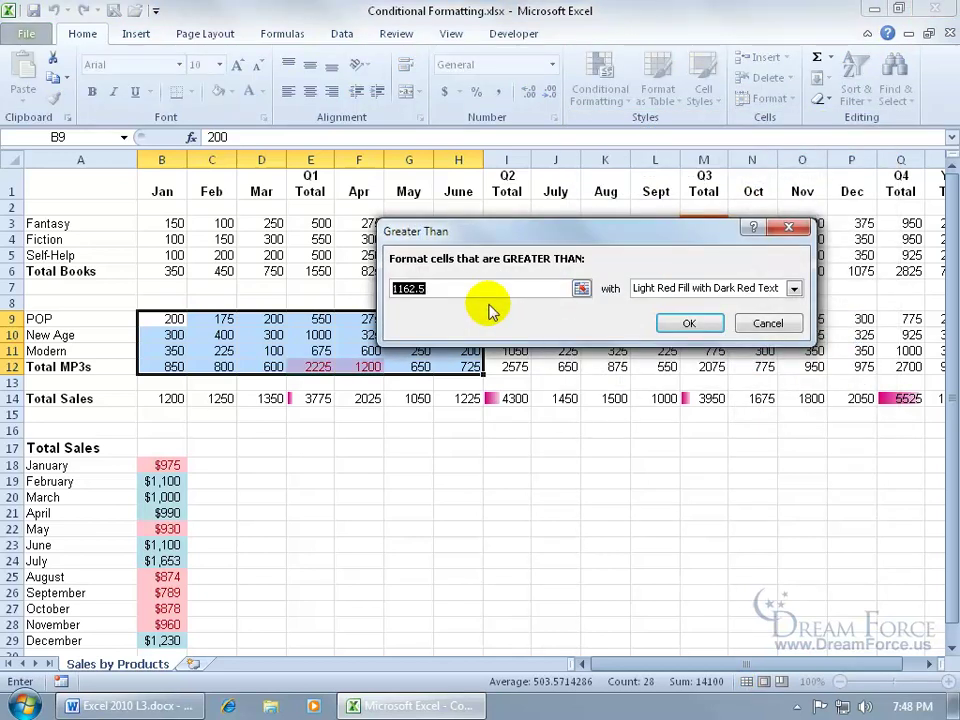
pyautogui.click(182, 321)
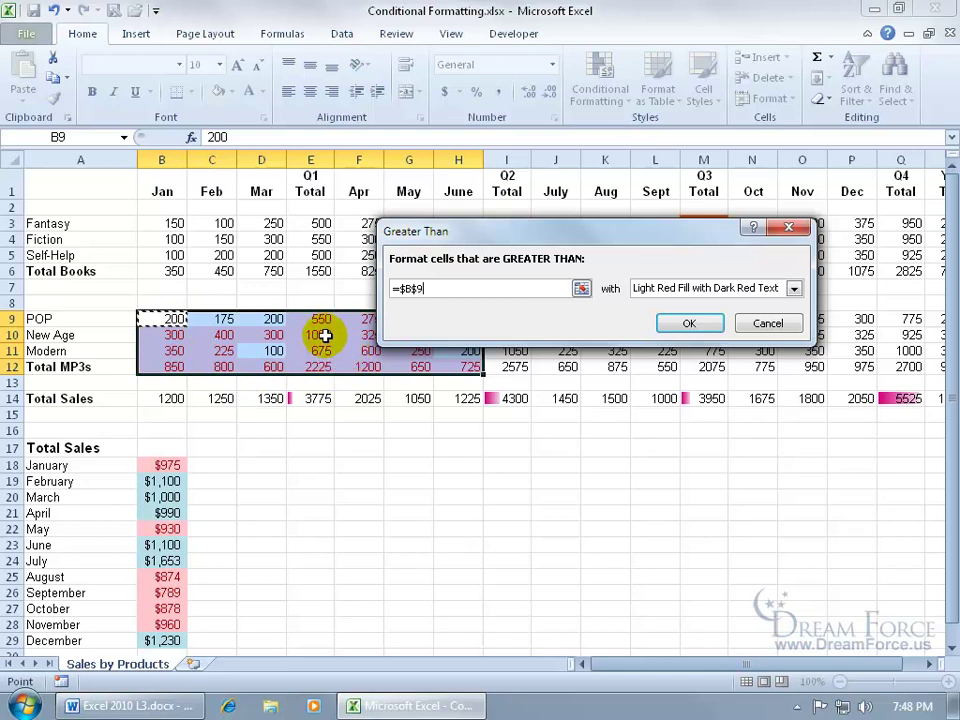
pyautogui.moveTo(422, 289); pyautogui.dragTo(386, 289)
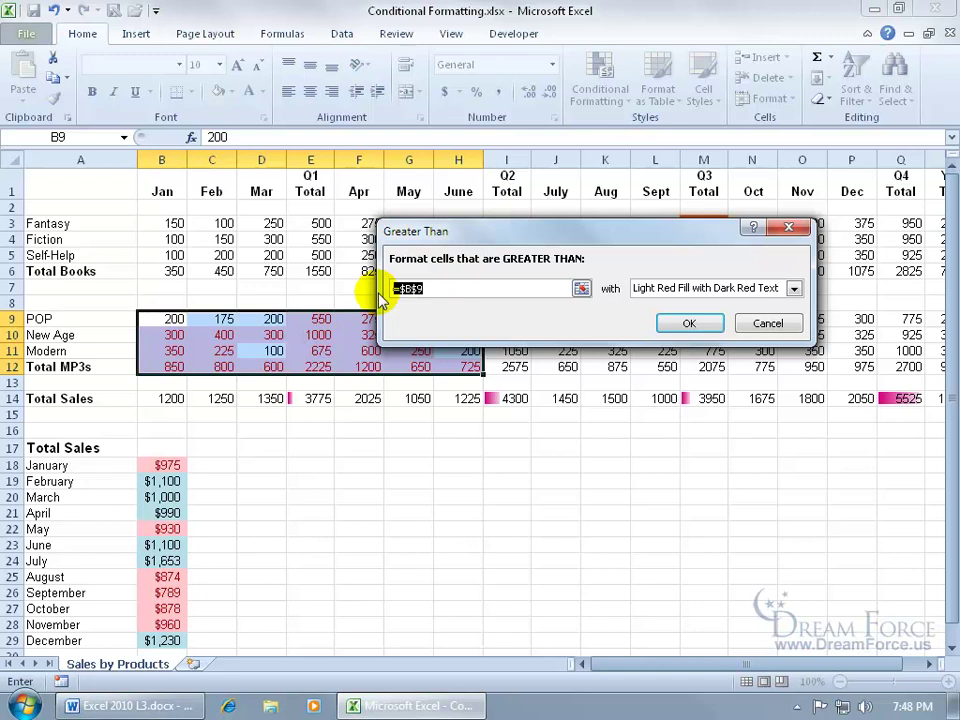
pyautogui.press('BackSpace')
pyautogui.write('500')
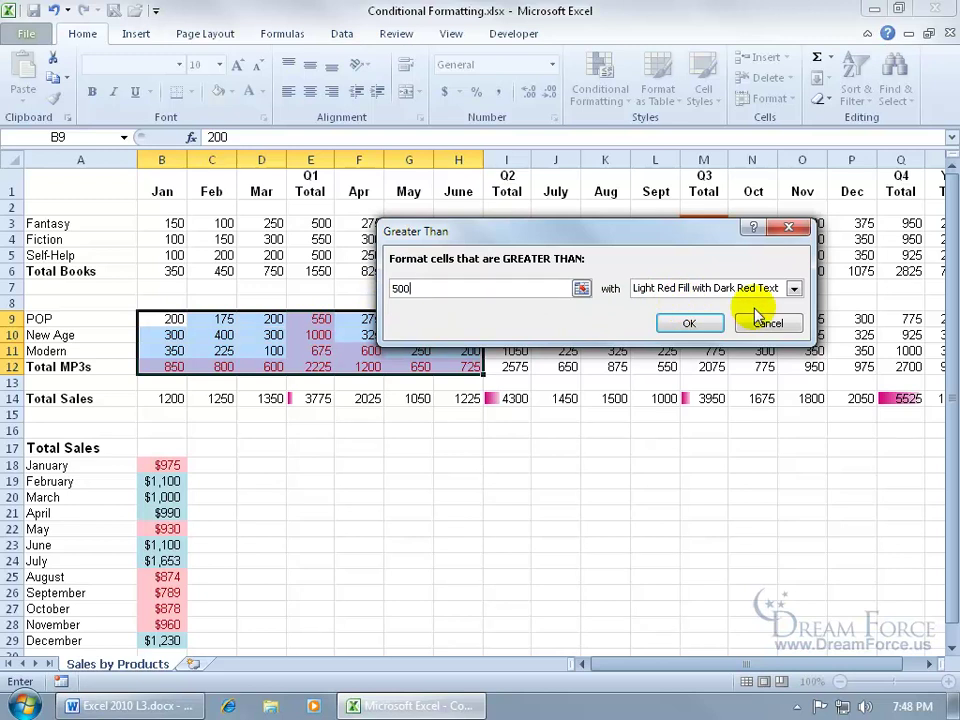
pyautogui.click(794, 289)
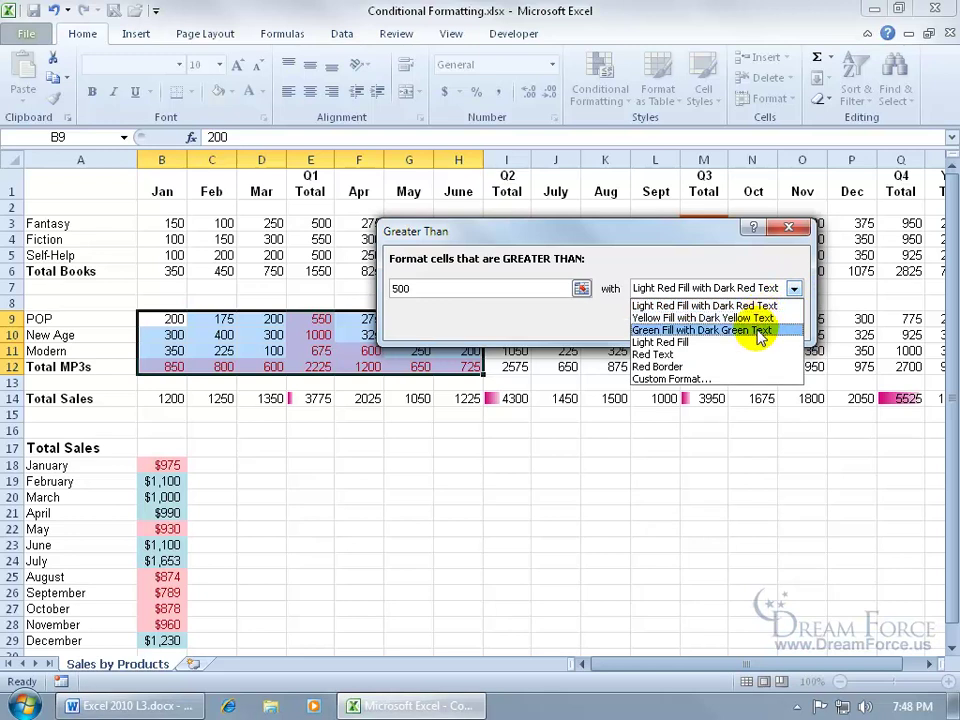
pyautogui.click(707, 379)
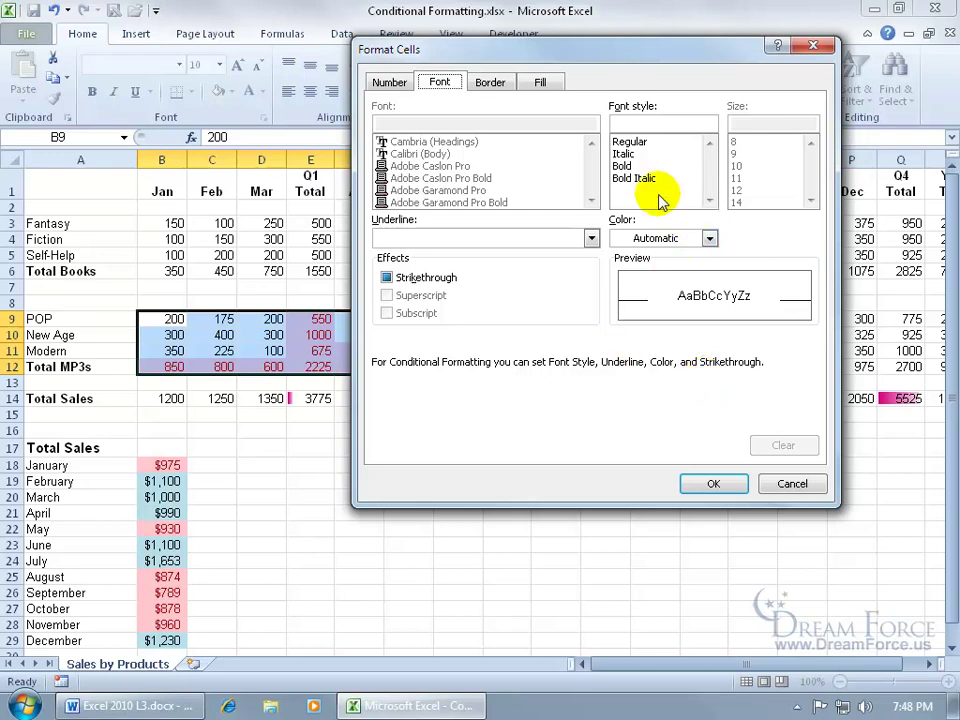
pyautogui.click(388, 83)
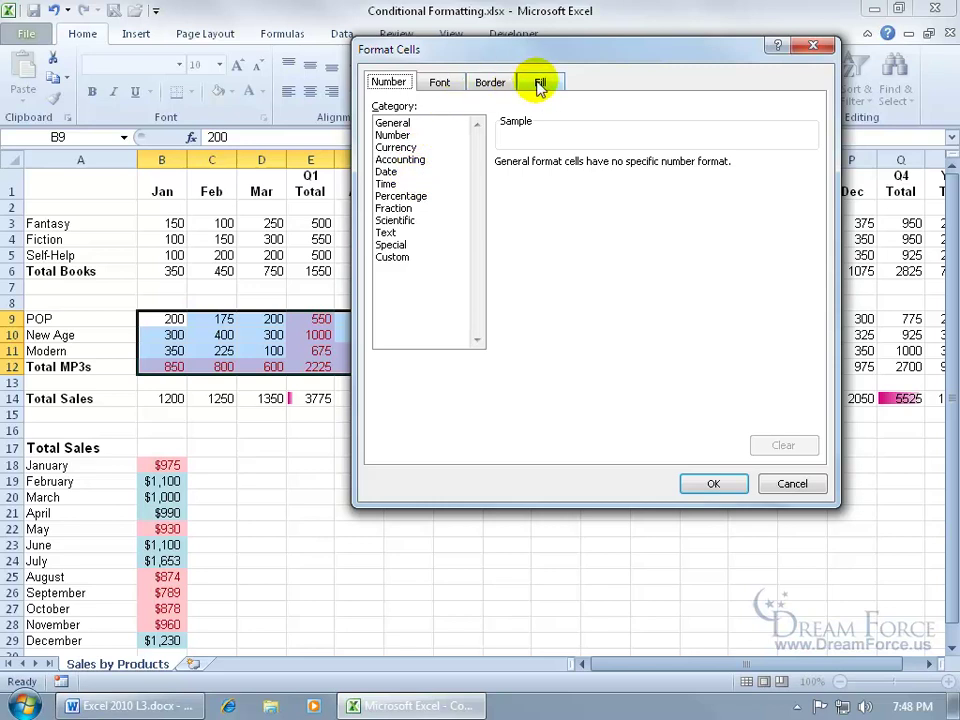
pyautogui.click(790, 484)
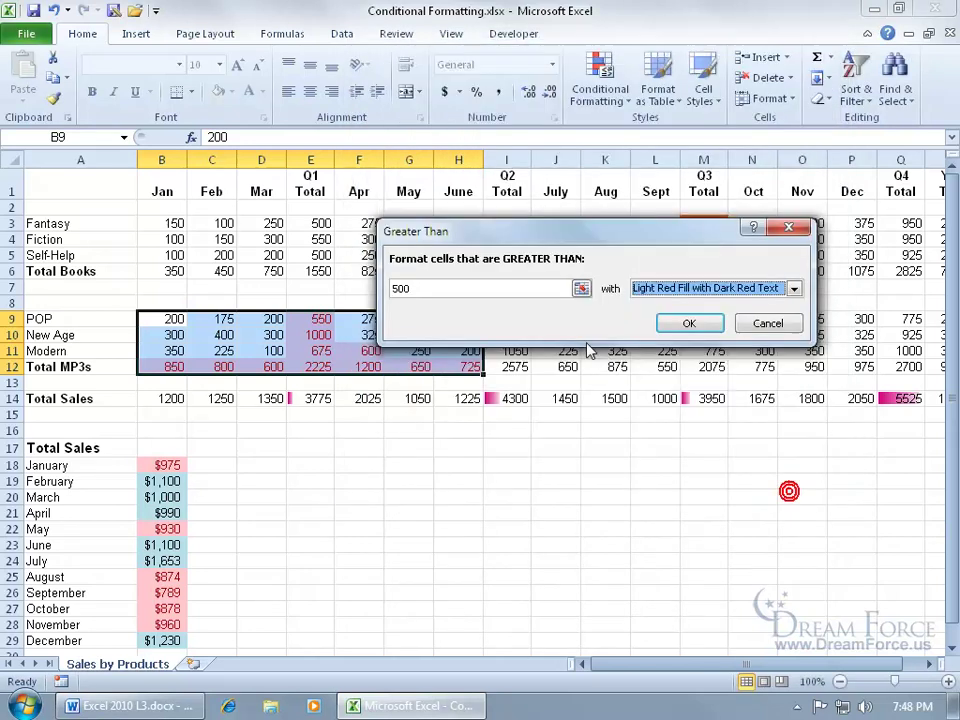
# Step: Set the Greater Than rule's format to Green Fill with Dark Green Text and apply it to the range
pyautogui.click(795, 290)
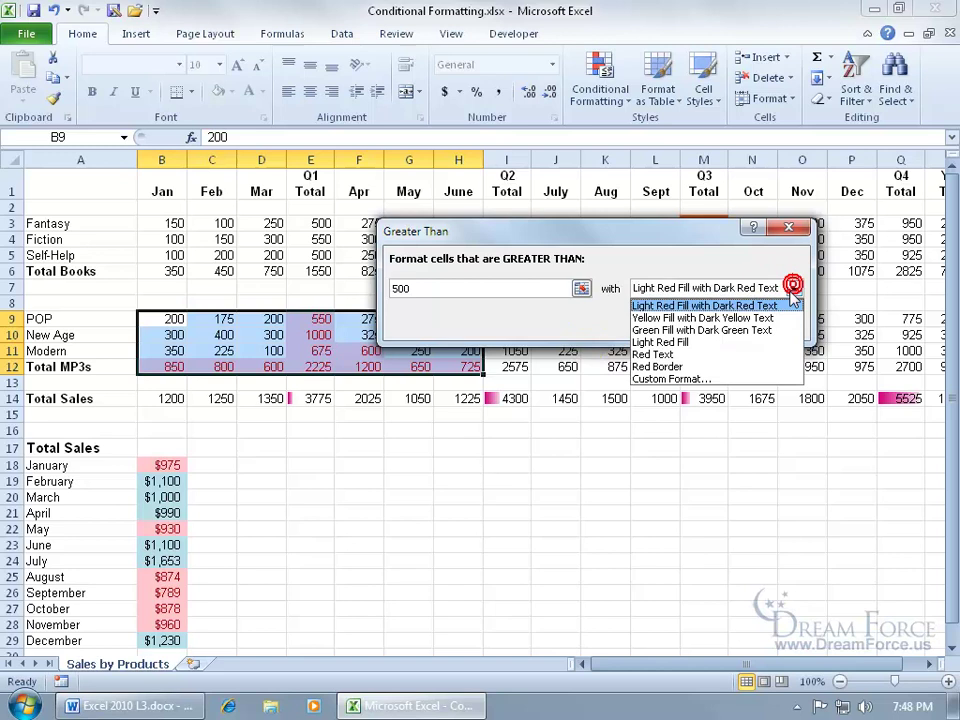
pyautogui.click(760, 330)
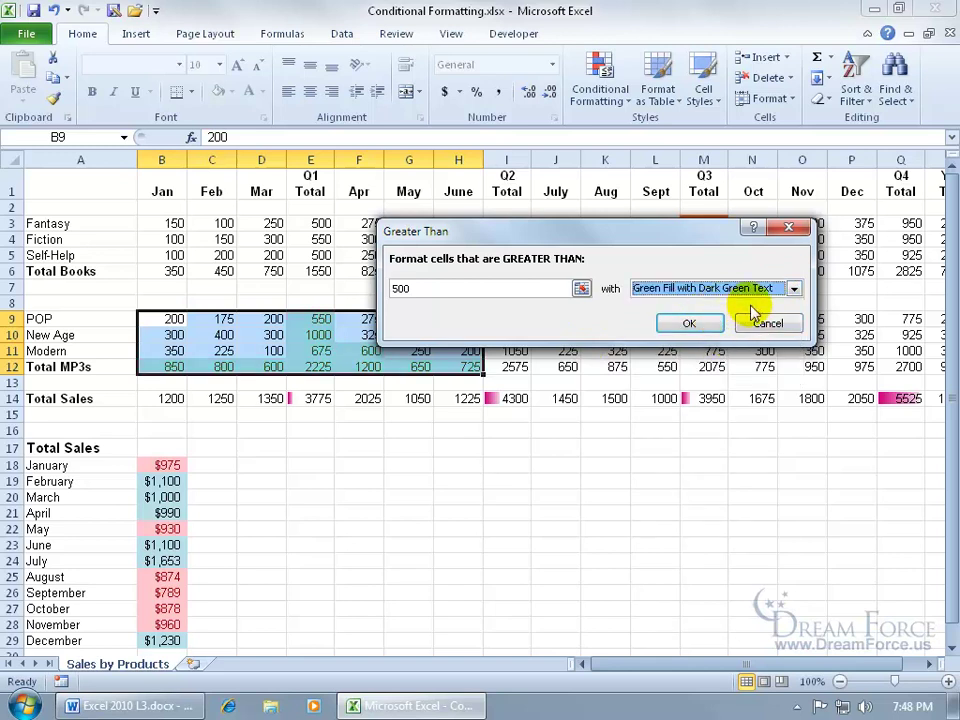
pyautogui.click(705, 325)
pyautogui.click(372, 430)
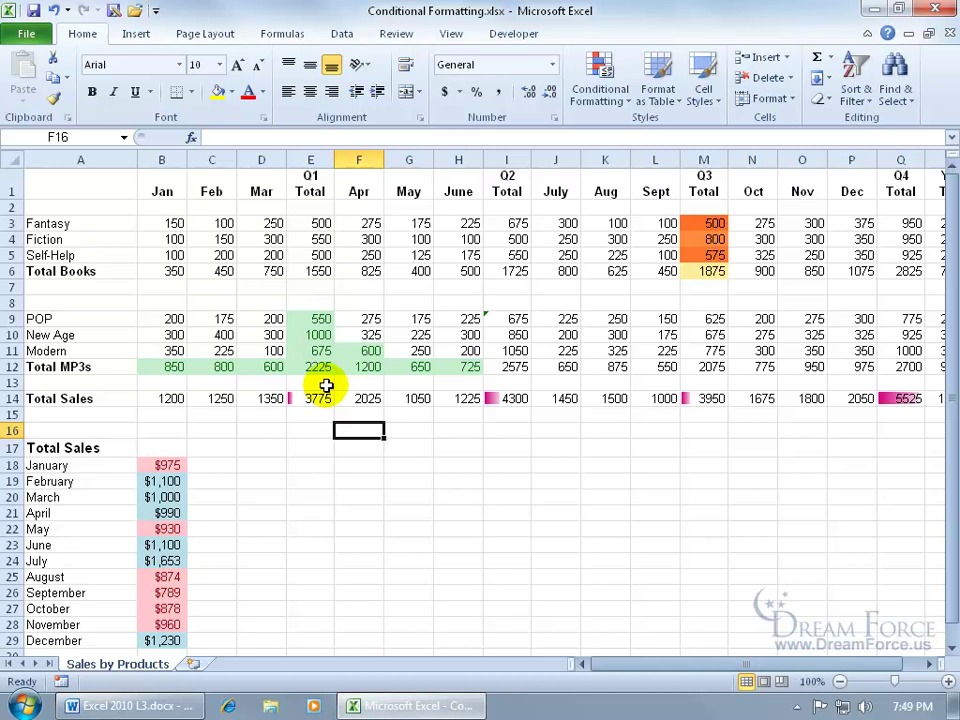
# Step: Check which conditional formatting rule applies to cell E11 in the Rules Manager, leaving the rule as it is
pyautogui.click(318, 353)
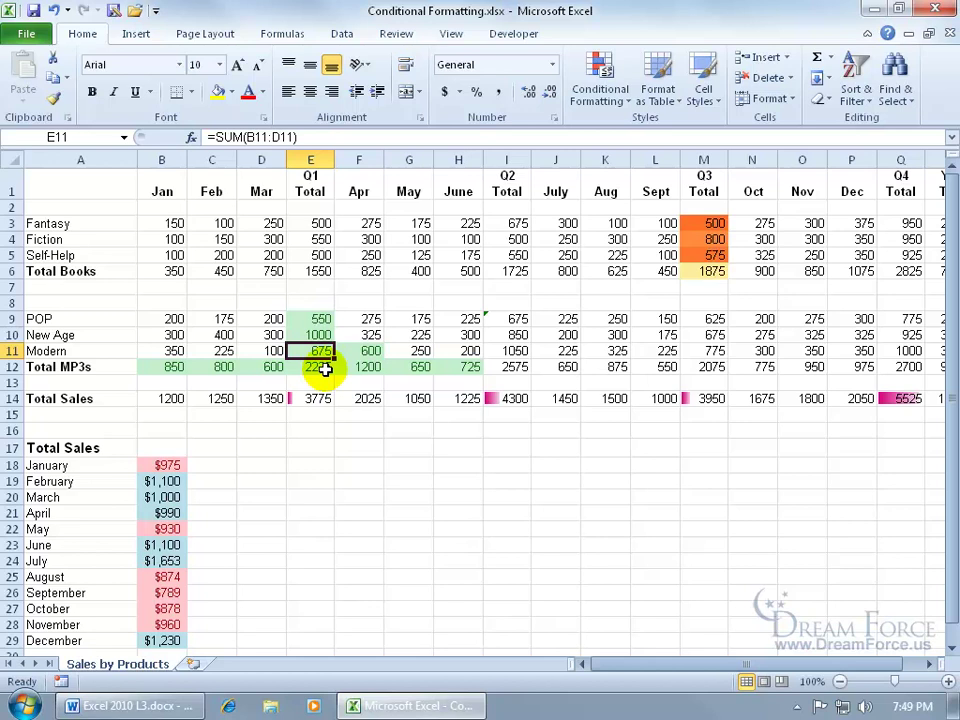
pyautogui.click(603, 97)
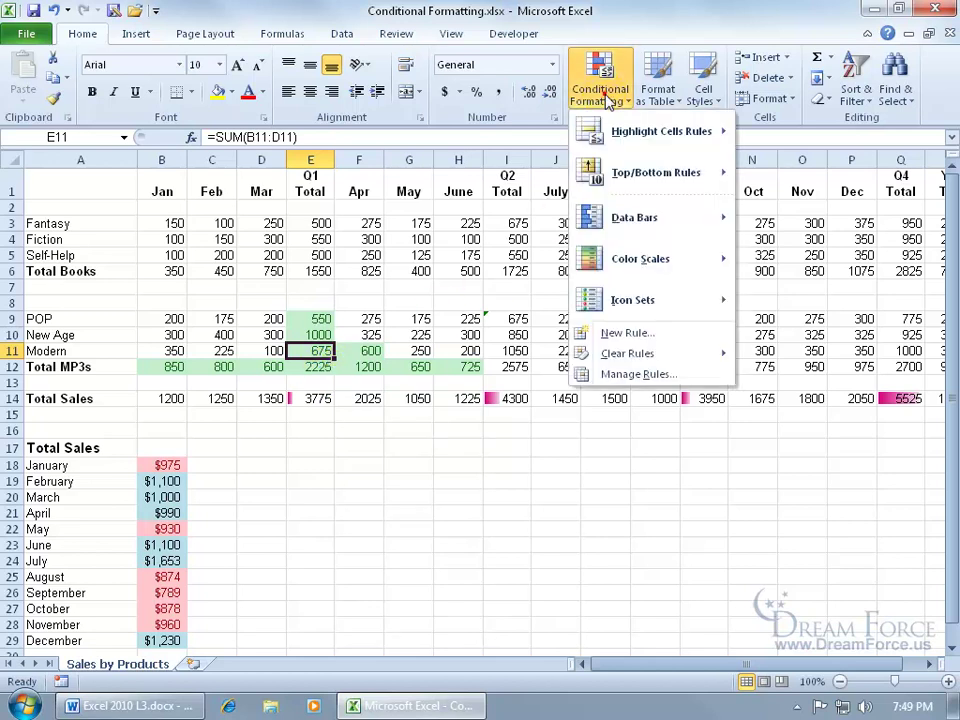
pyautogui.click(620, 374)
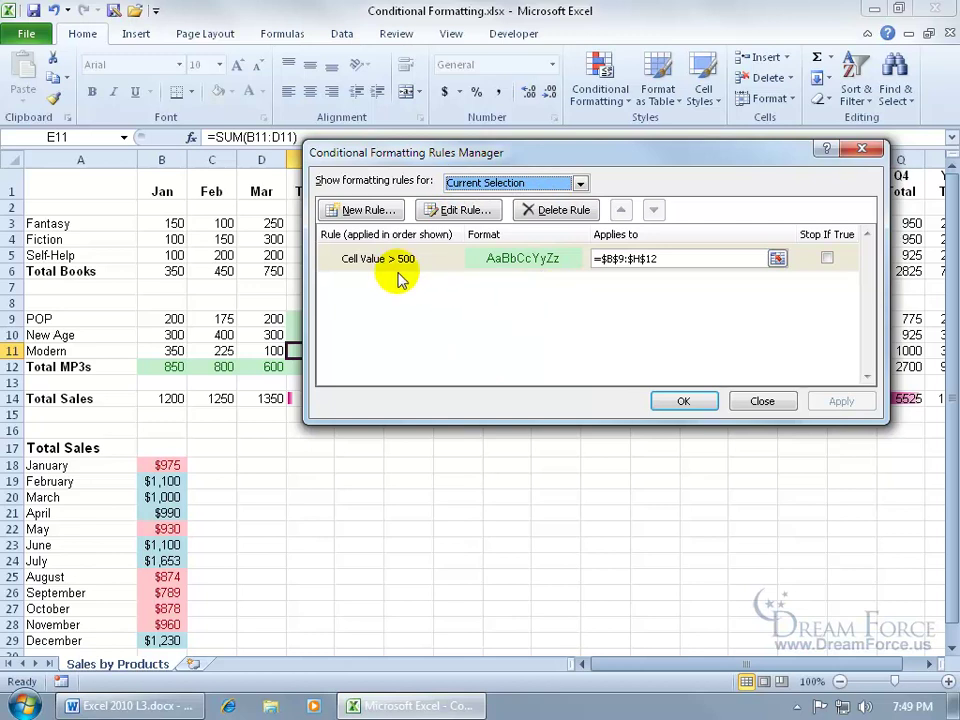
pyautogui.click(762, 401)
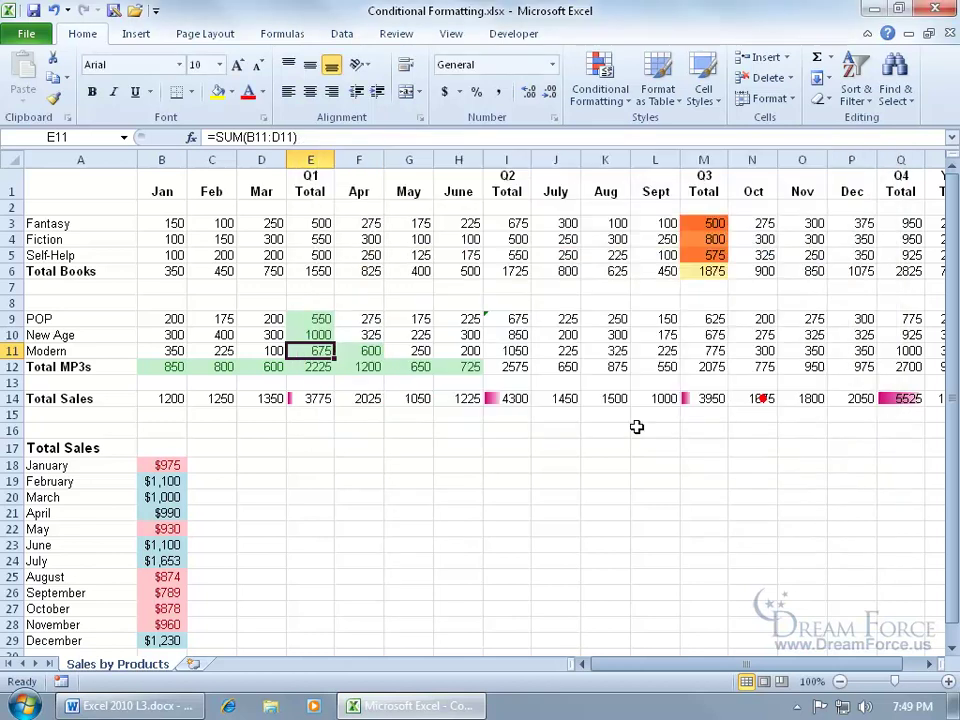
# Step: List the conditional formatting rules for This Worksheet in the Rules Manager
pyautogui.click(427, 427)
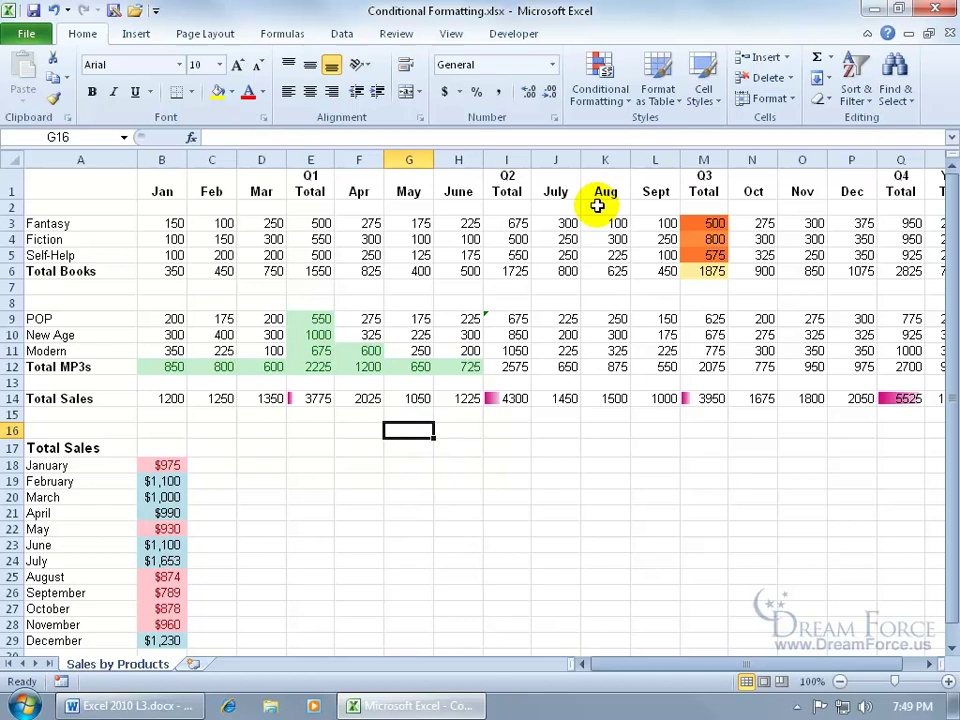
pyautogui.click(603, 98)
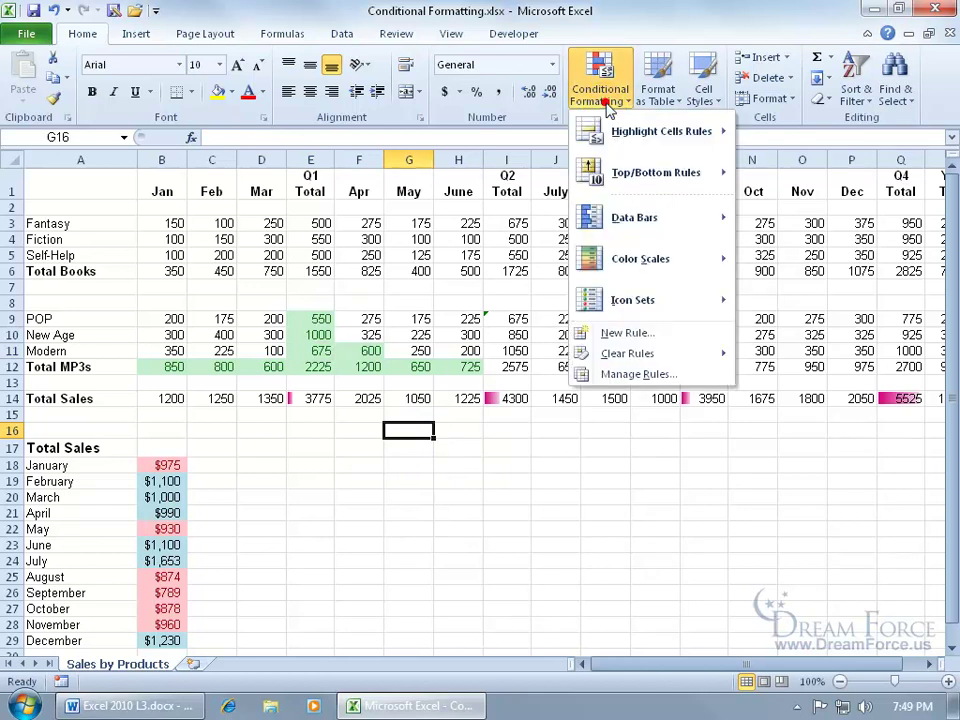
pyautogui.click(610, 374)
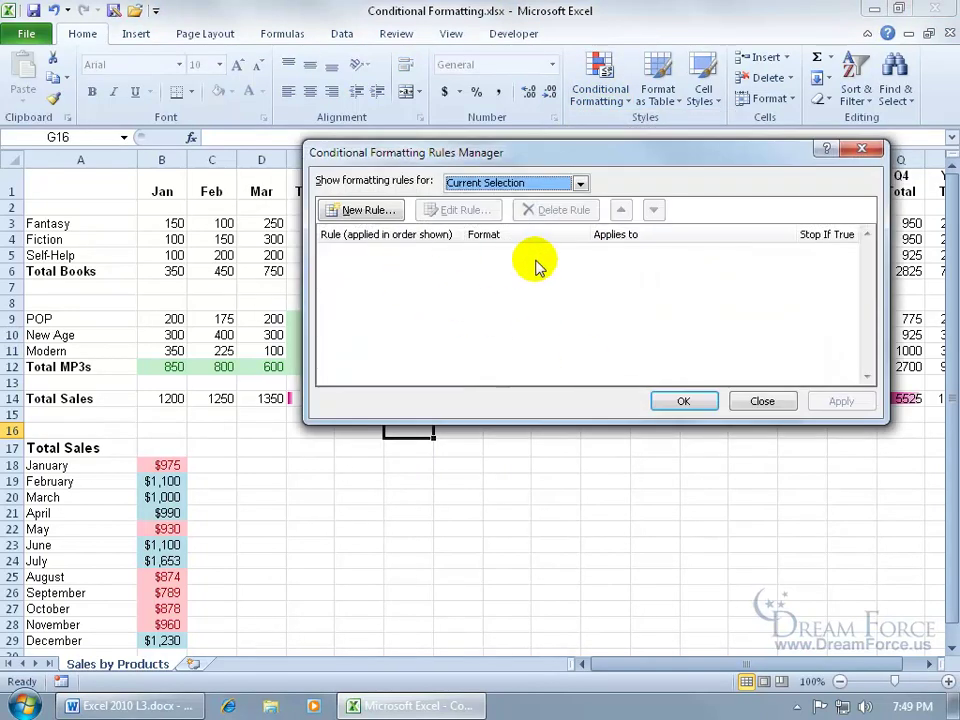
pyautogui.click(572, 185)
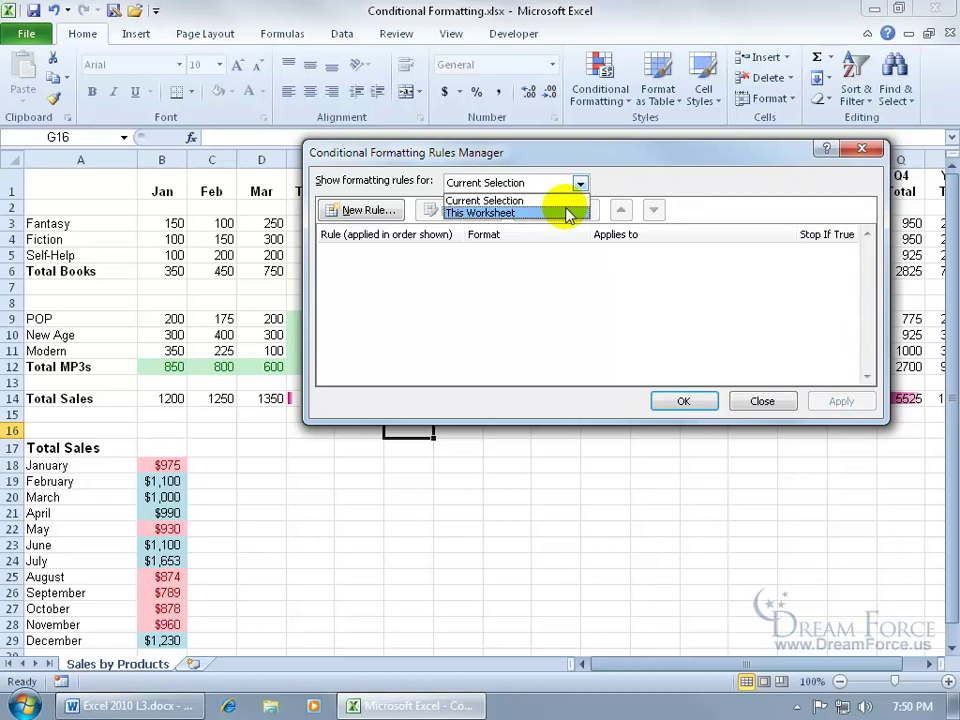
pyautogui.click(569, 215)
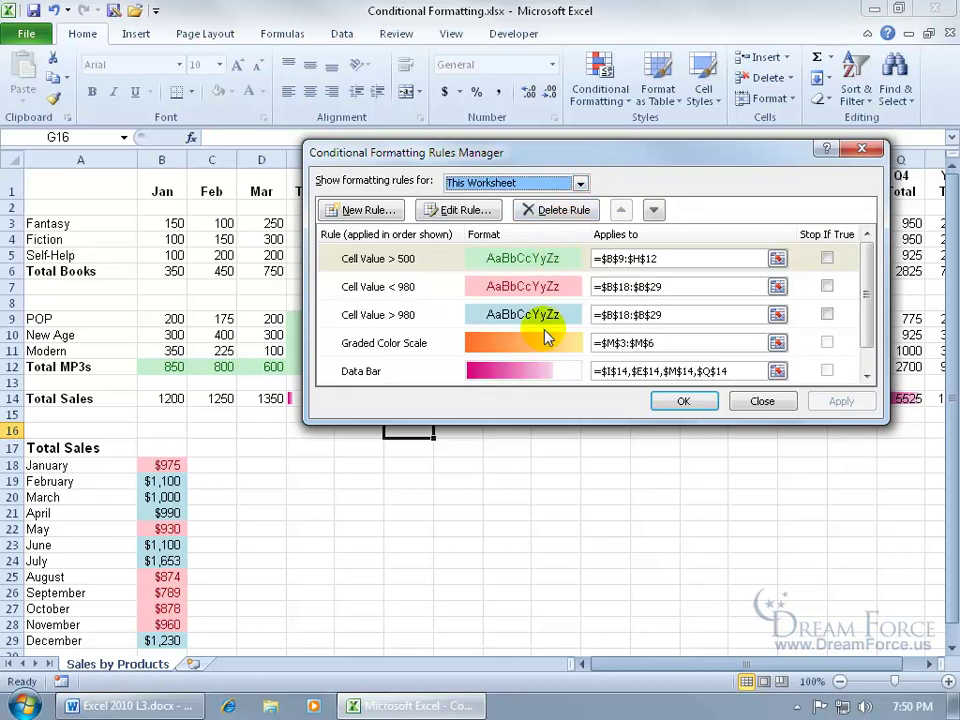
pyautogui.moveTo(864, 274)
pyautogui.mouseDown()
pyautogui.moveTo(868, 317)
pyautogui.moveTo(864, 257)
pyautogui.mouseUp()
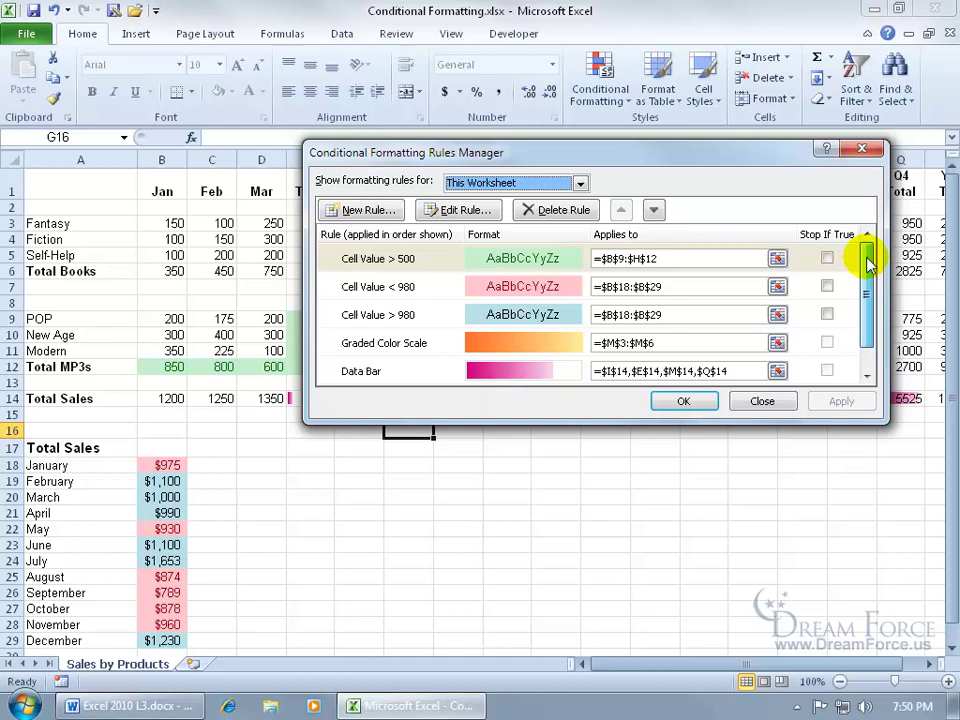
# Step: Change the Cell Value > 500 rule to format only top or bottom ranked values, using the top 10, and apply it
pyautogui.click(440, 258)
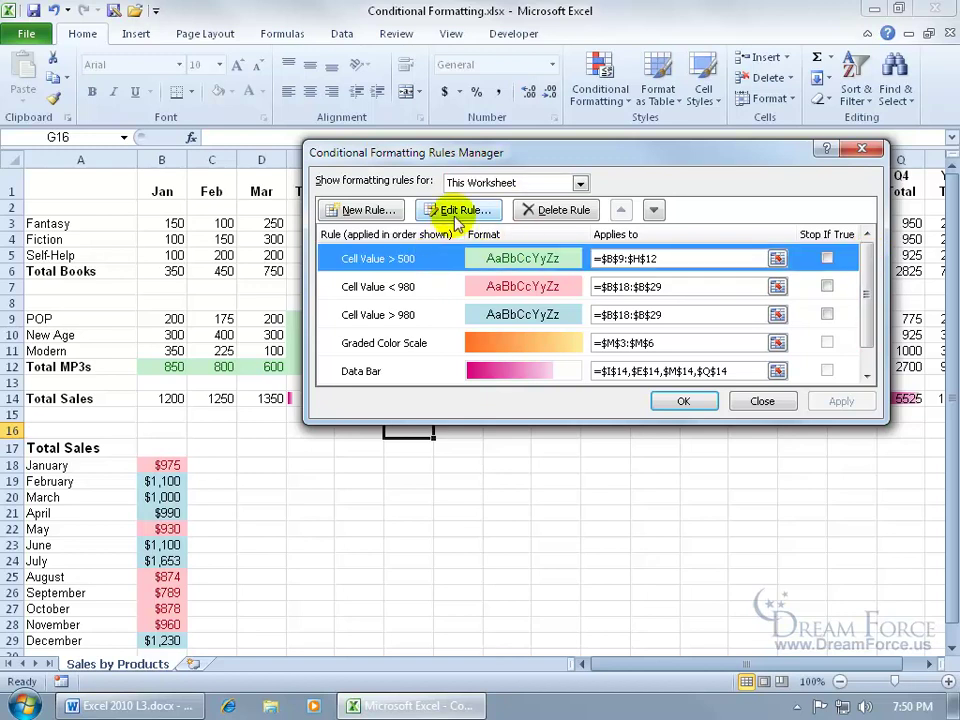
pyautogui.click(457, 211)
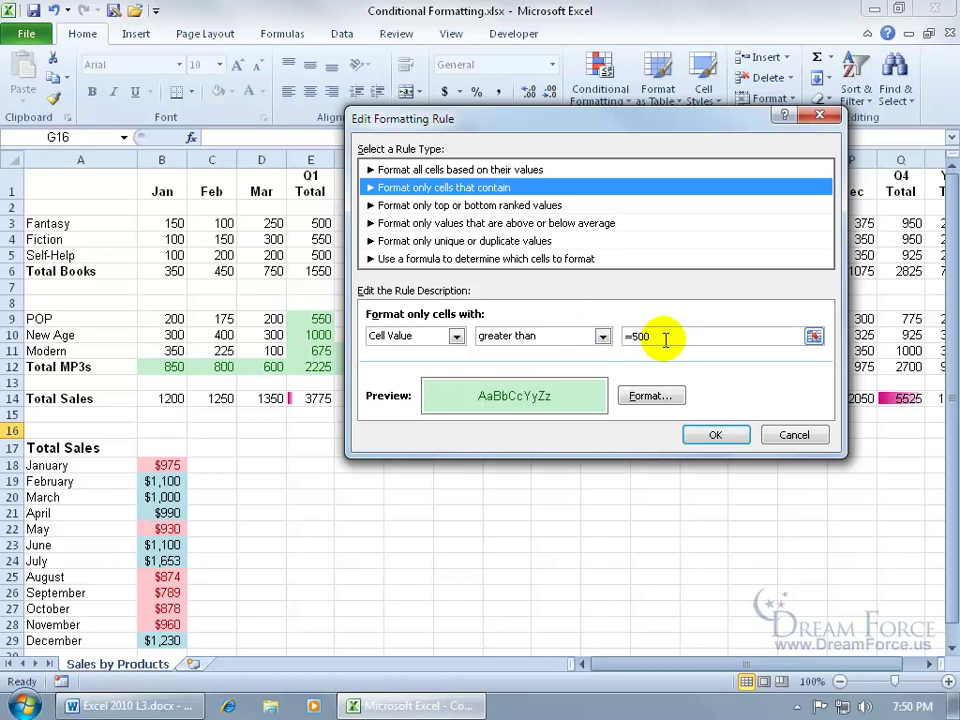
pyautogui.click(603, 336)
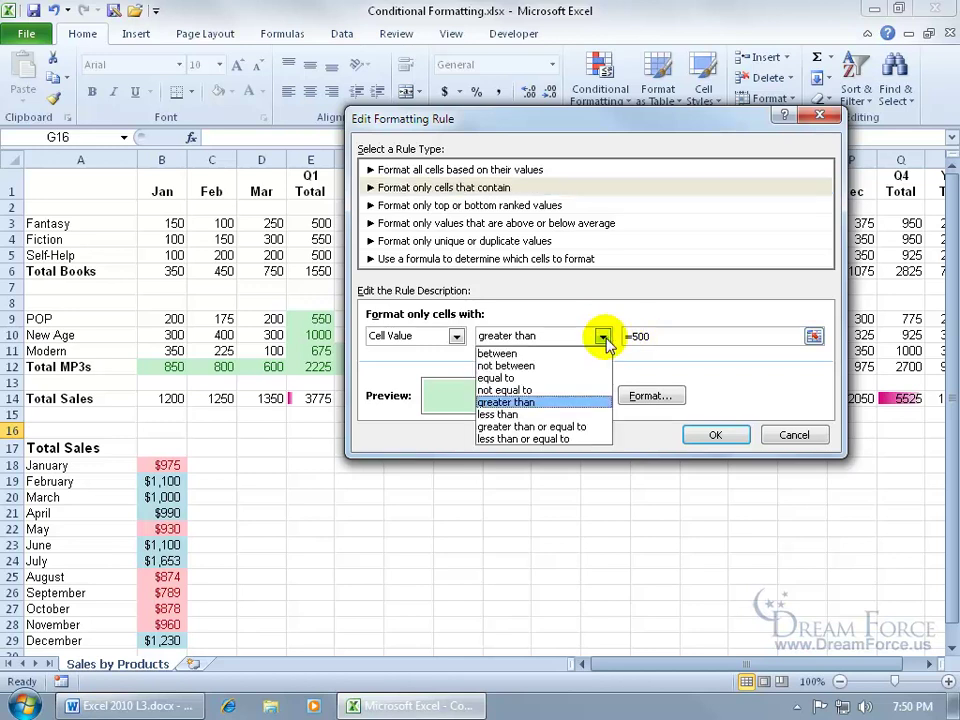
pyautogui.click(602, 307)
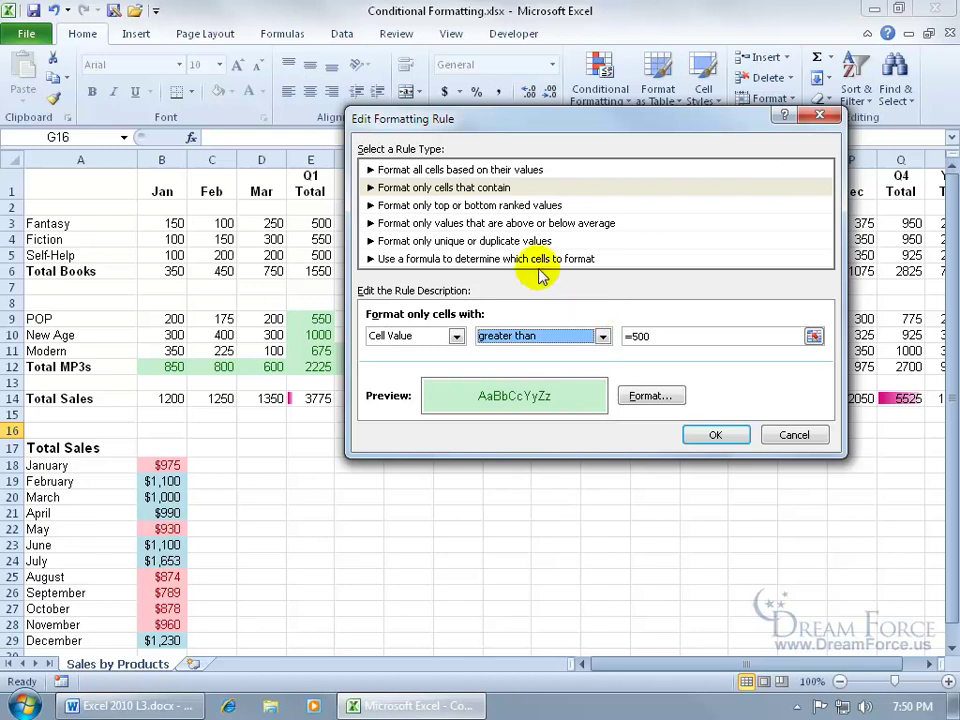
pyautogui.click(456, 205)
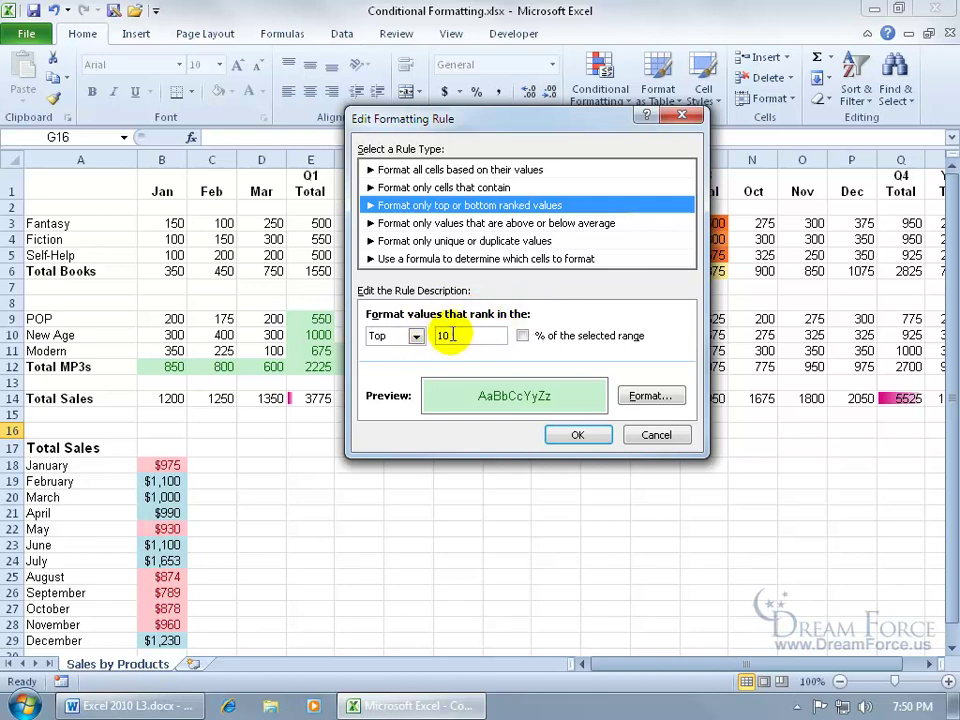
pyautogui.click(577, 434)
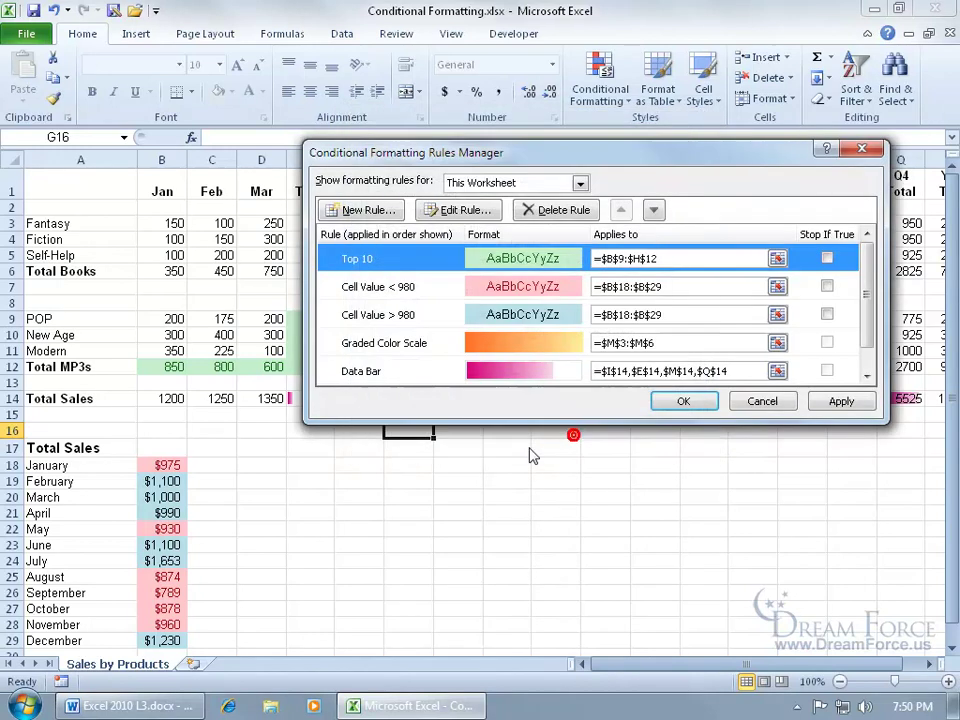
pyautogui.click(679, 398)
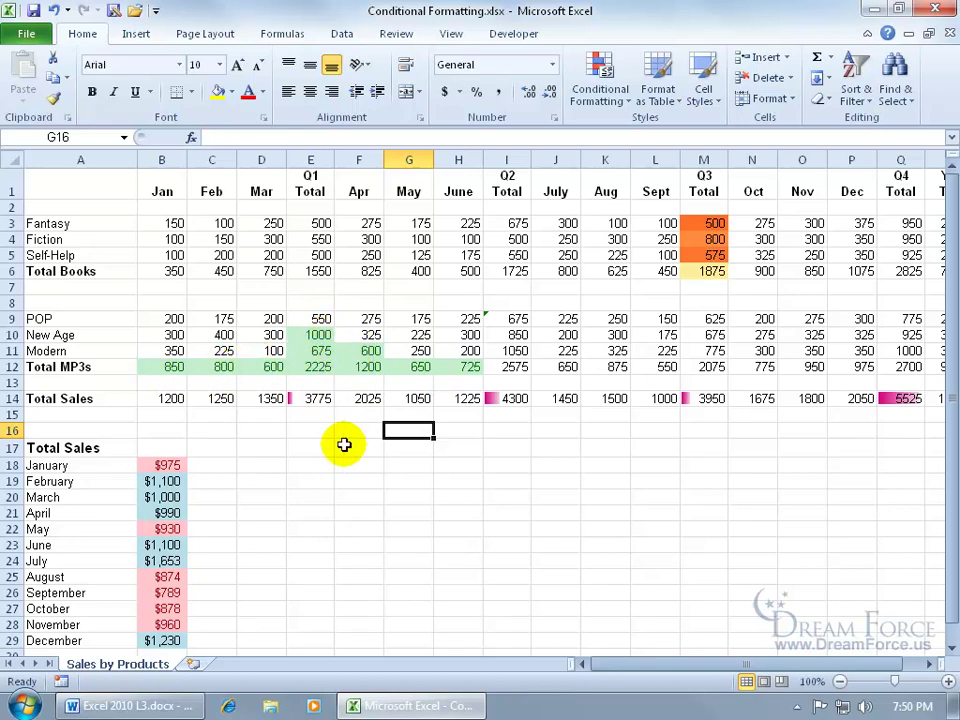
# Step: Change the Top 10 rule on B9:H12 to format all cells based on their values with a 3-Color Scale, and apply it
pyautogui.click(170, 319)
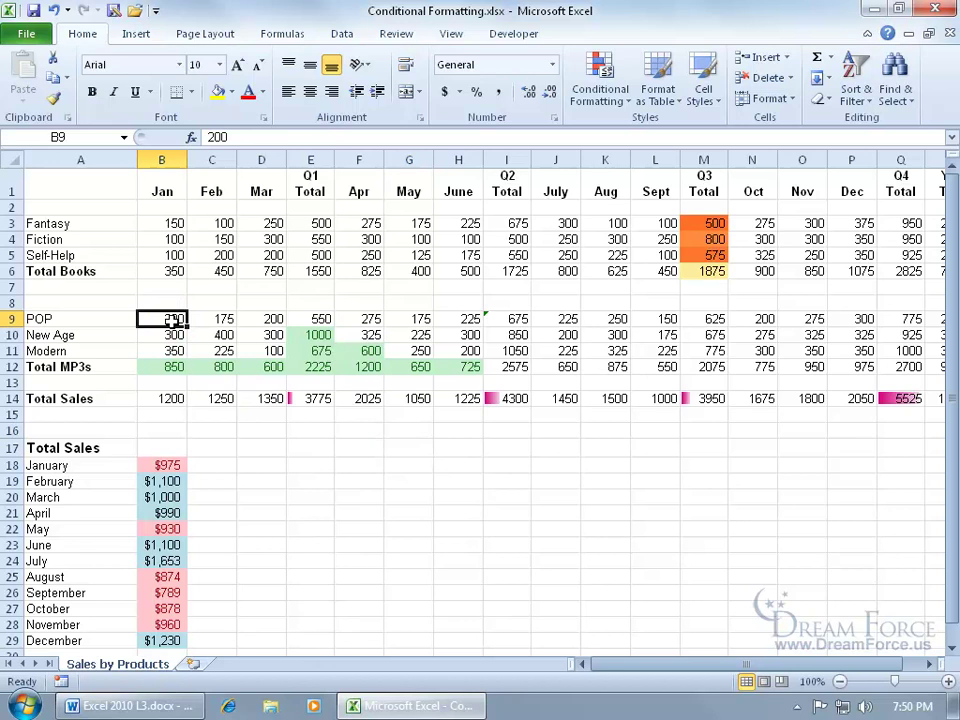
pyautogui.click(598, 95)
pyautogui.click(634, 374)
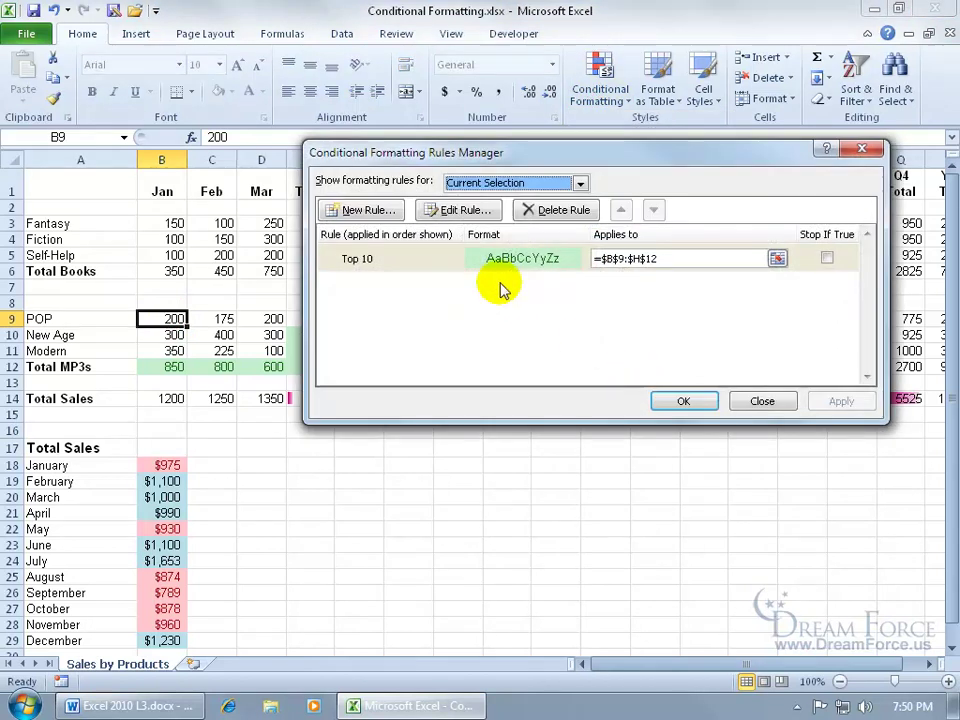
pyautogui.doubleClick(452, 259)
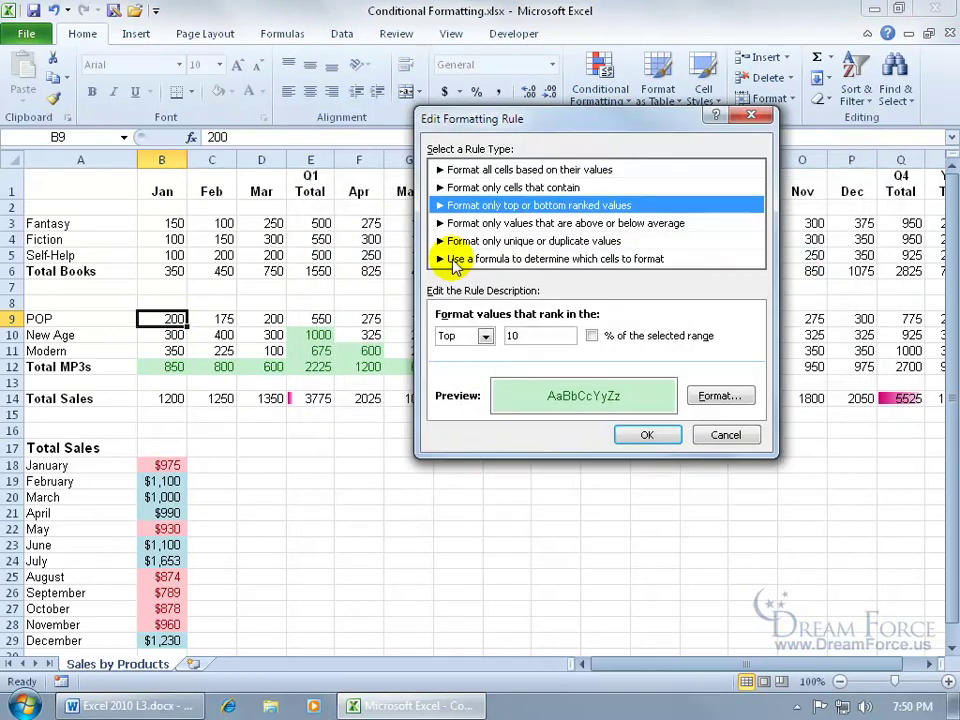
pyautogui.click(586, 224)
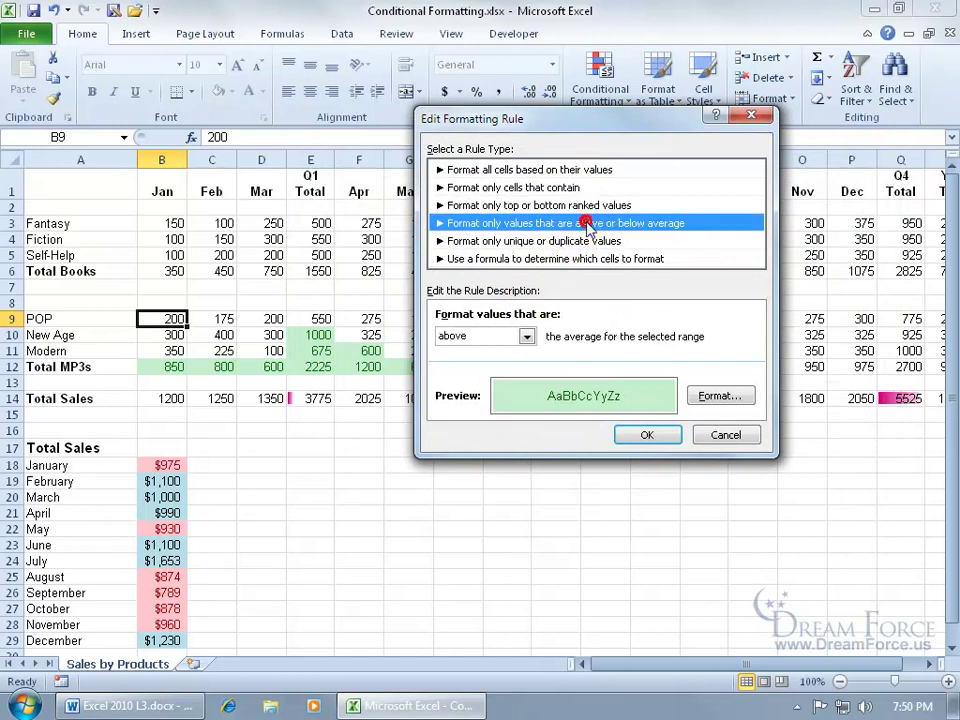
pyautogui.click(562, 171)
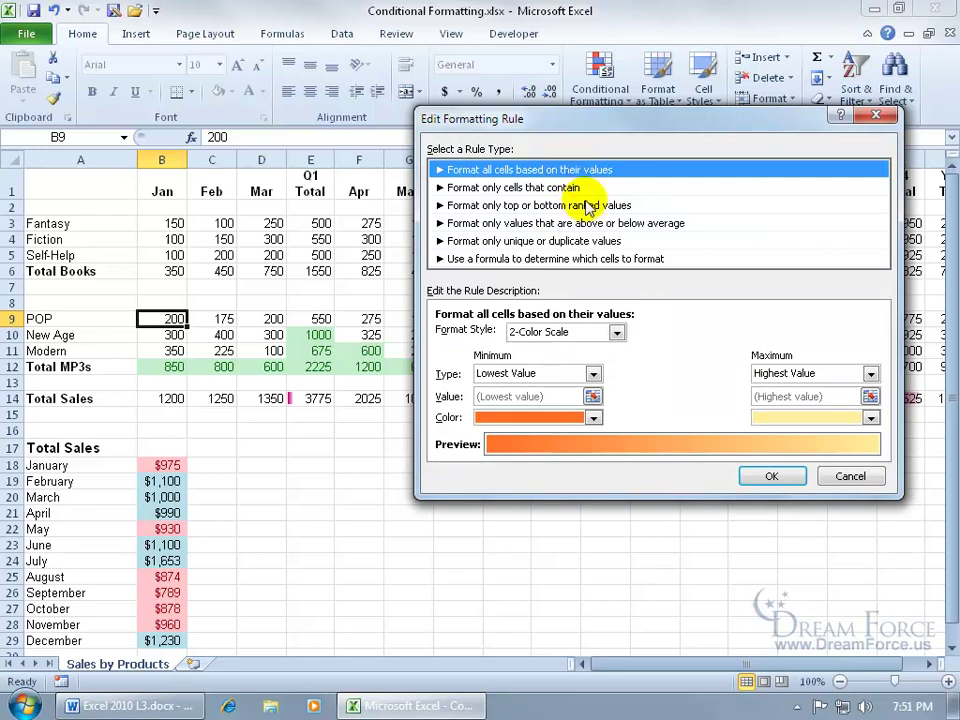
pyautogui.click(617, 333)
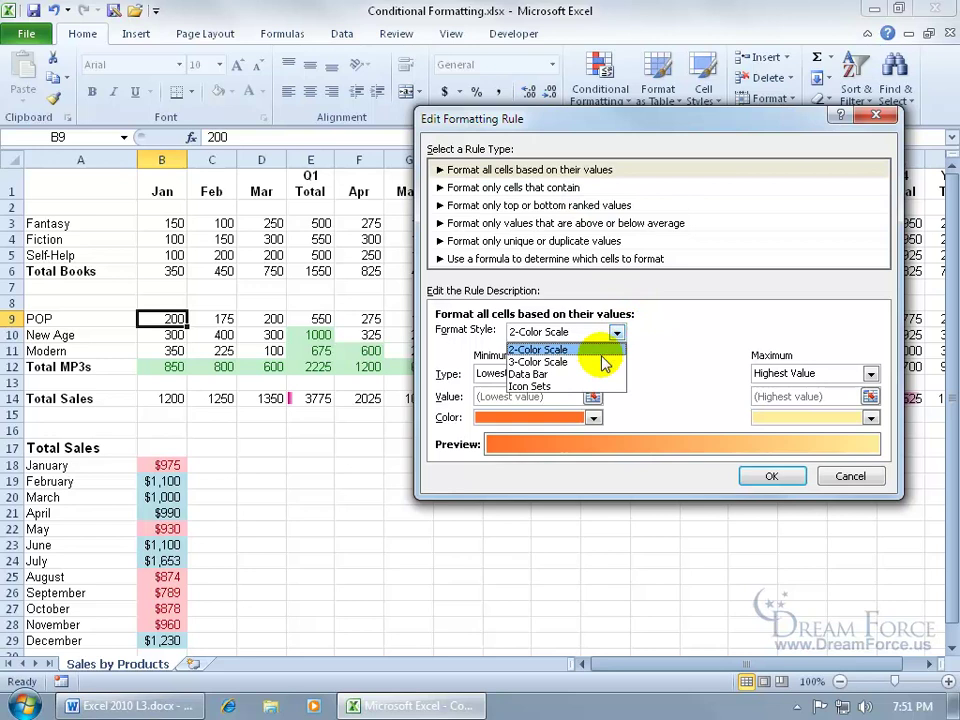
pyautogui.click(602, 361)
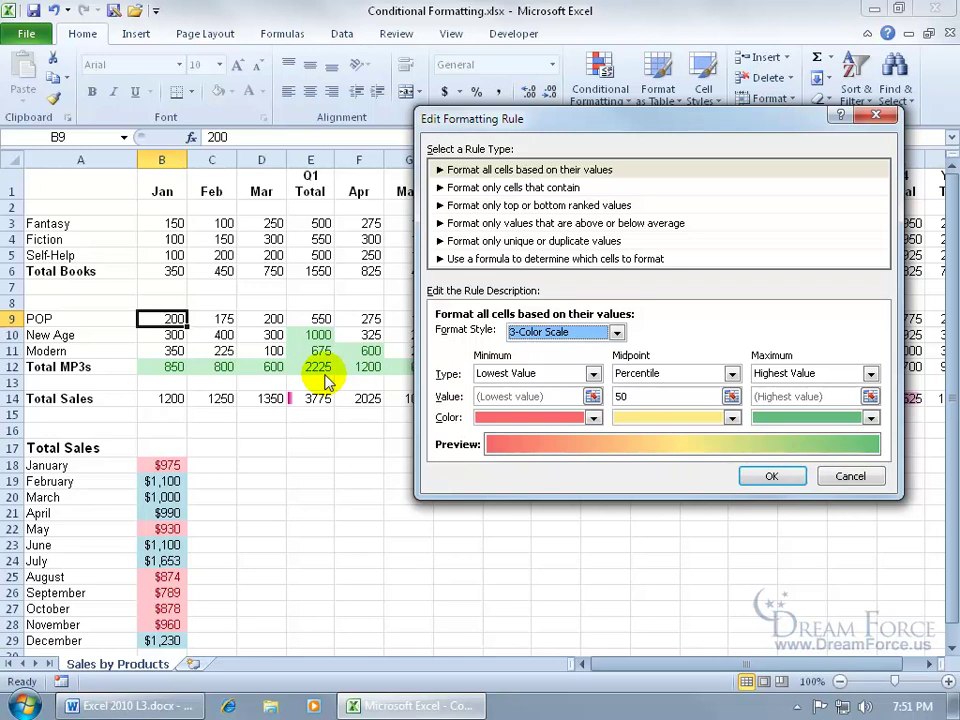
pyautogui.click(775, 478)
pyautogui.press('Return')
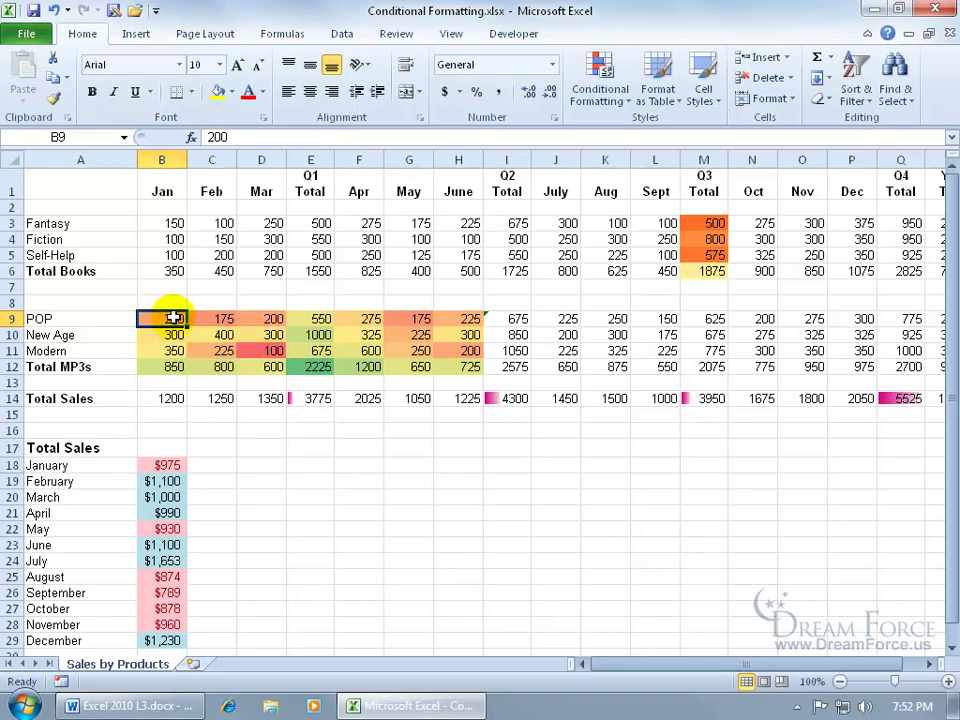
# Step: Create a new rule for B9:H12 that formats only cells containing a value between 500 and 800
pyautogui.moveTo(176, 316); pyautogui.dragTo(461, 366)
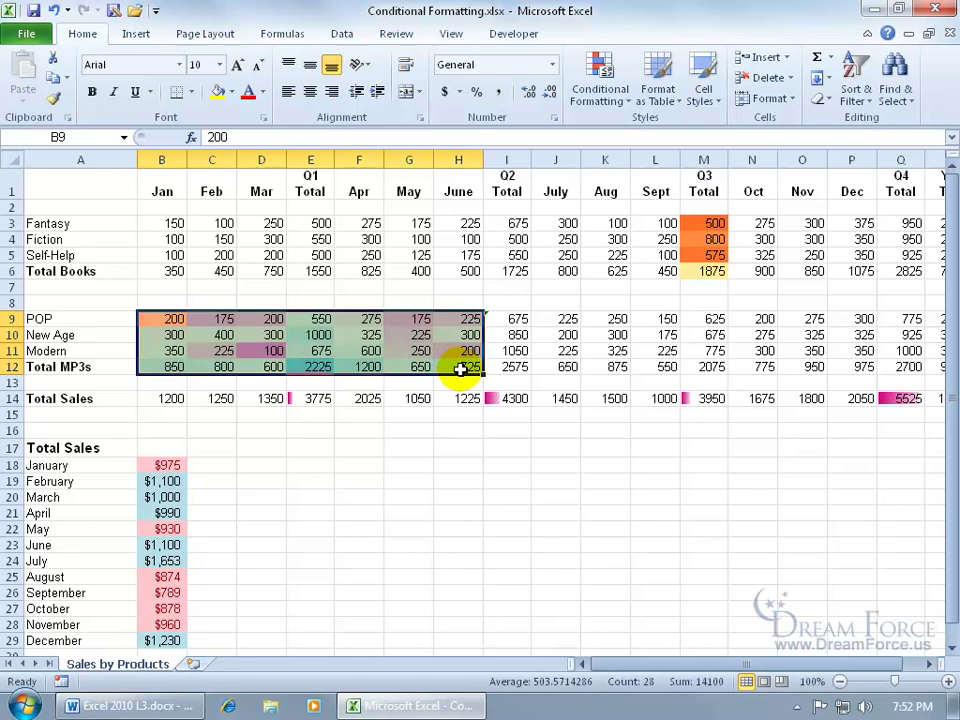
pyautogui.click(614, 91)
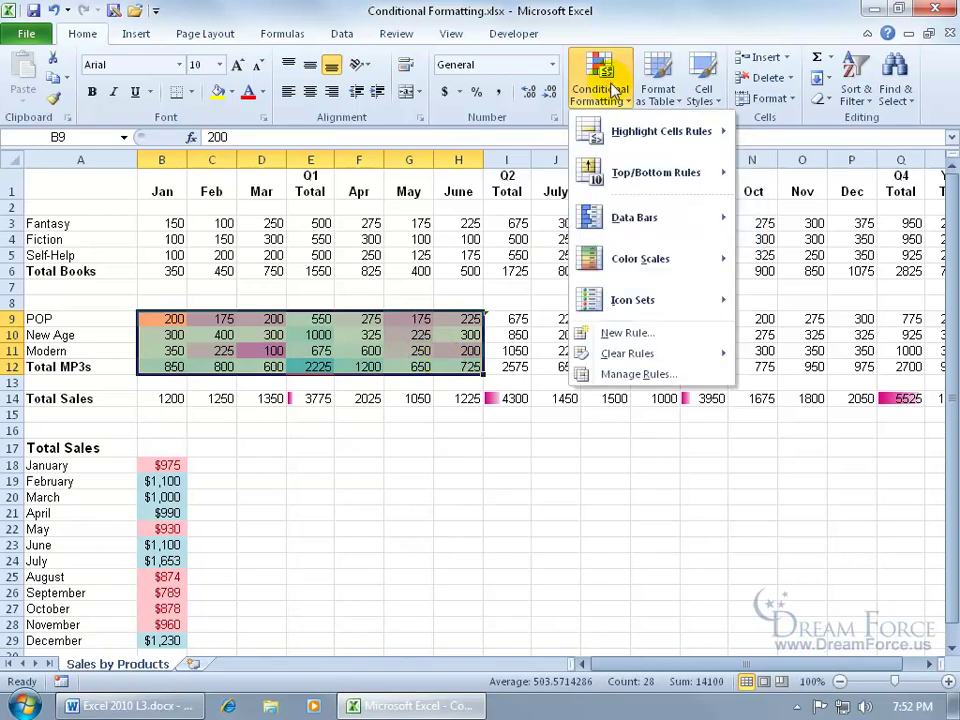
pyautogui.click(626, 333)
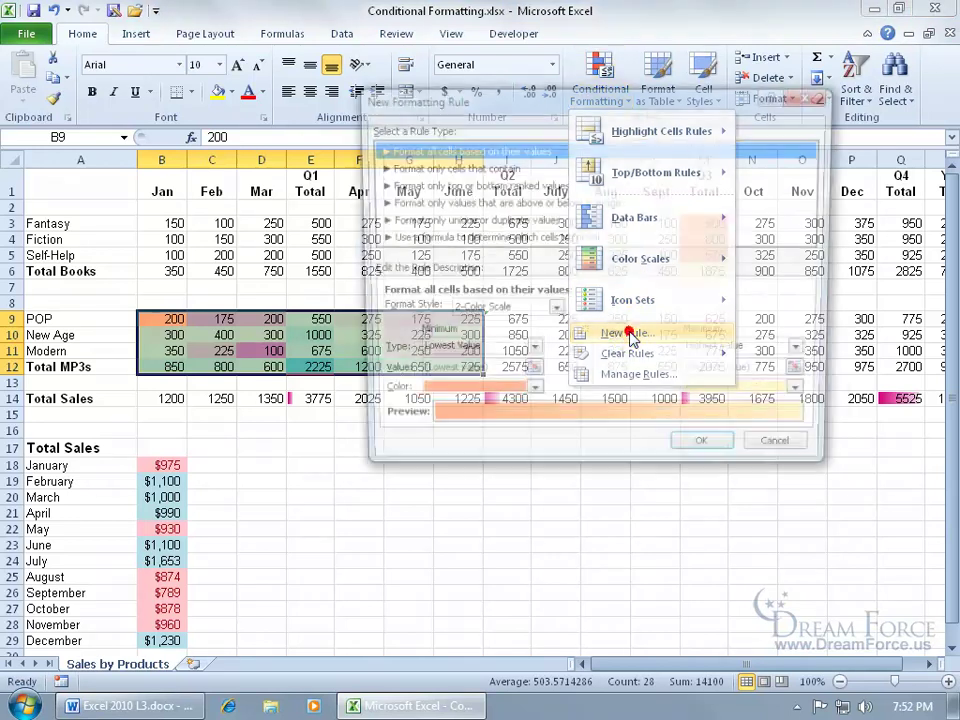
pyautogui.click(490, 168)
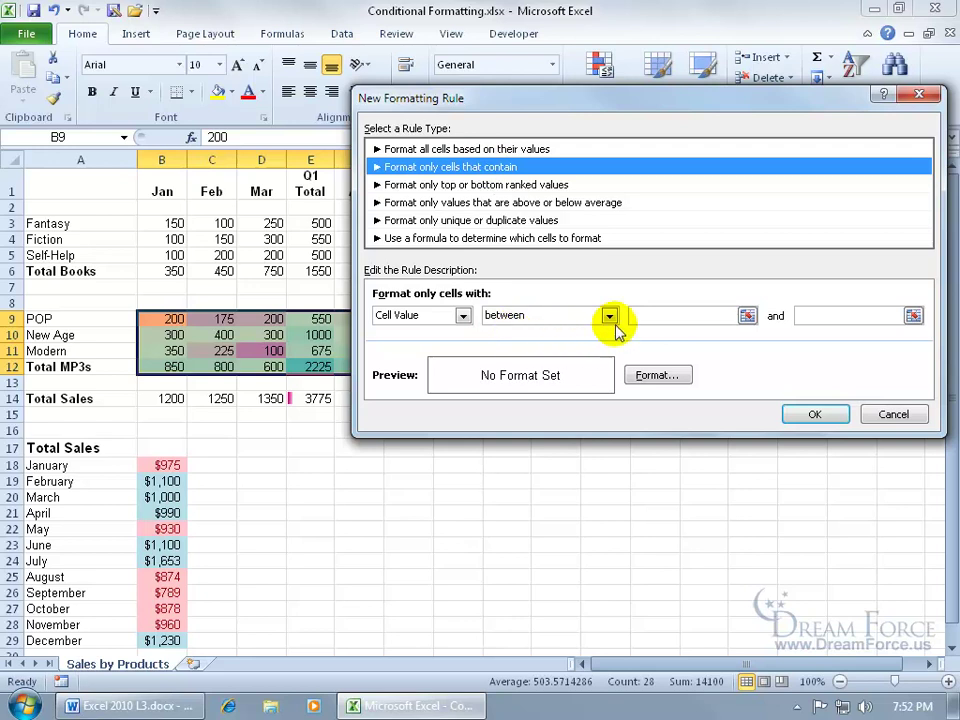
pyautogui.click(654, 316)
pyautogui.write('500')
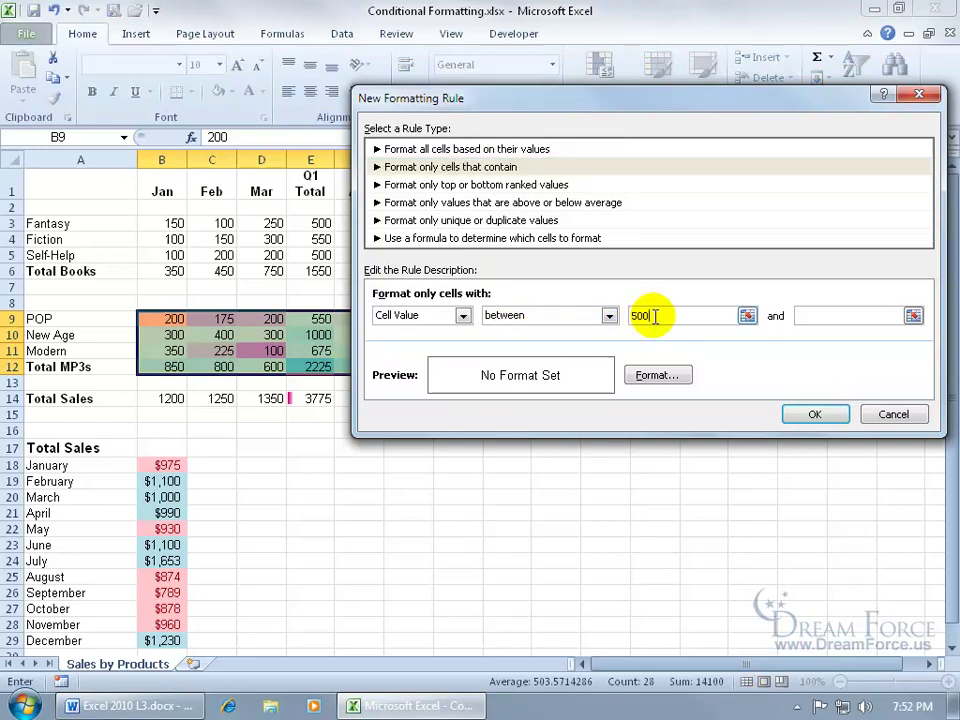
pyautogui.click(825, 315)
pyautogui.write('800')
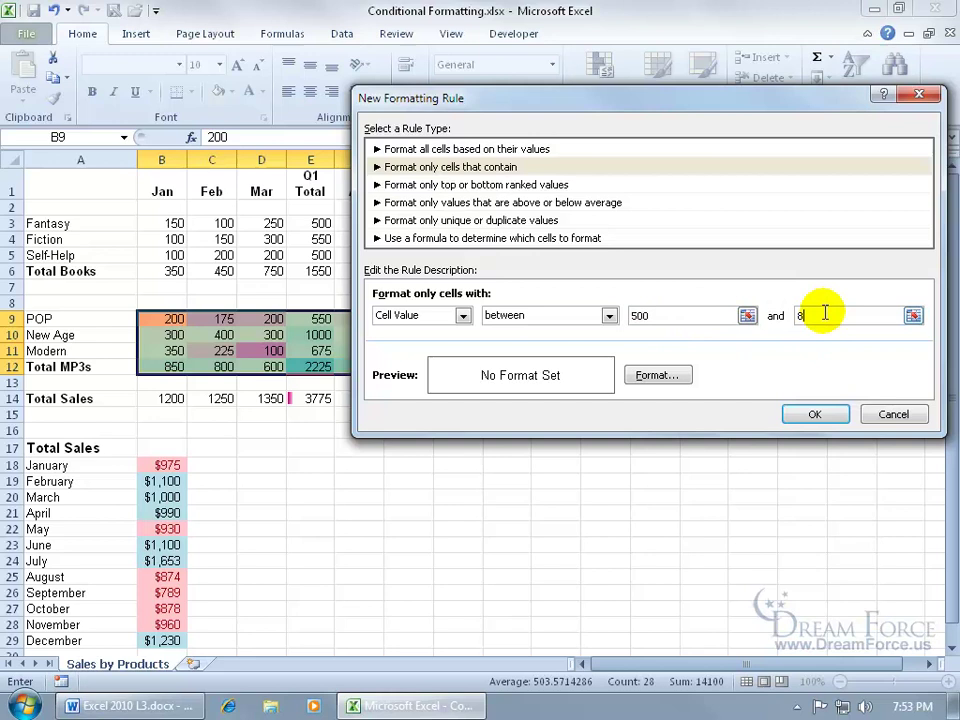
# Step: Give the new rule a Bold font style and apply it to the range
pyautogui.click(674, 381)
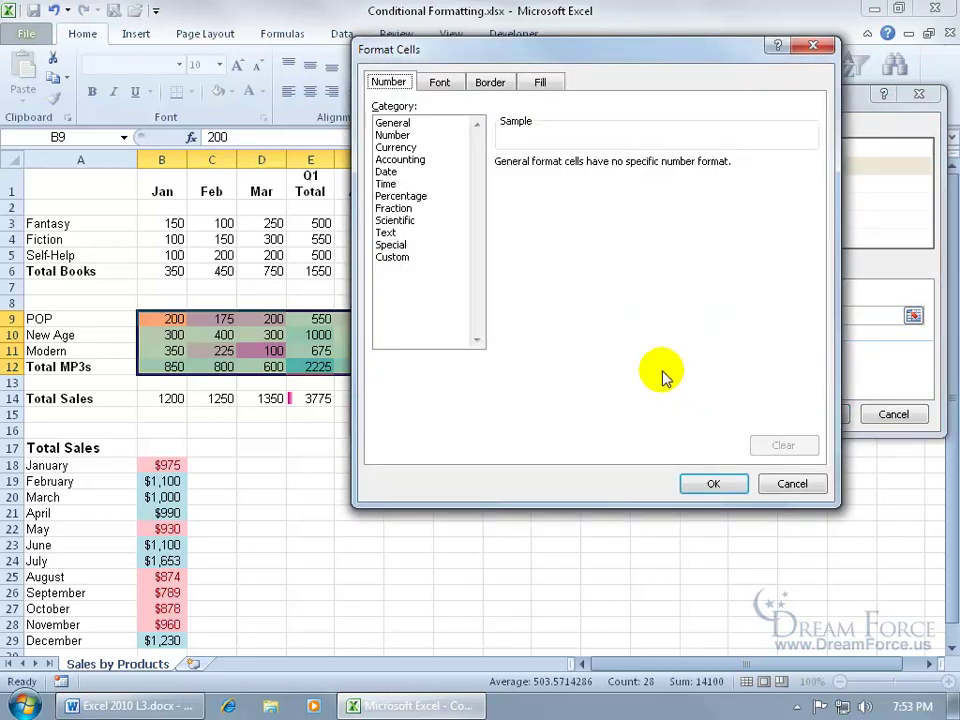
pyautogui.click(445, 84)
pyautogui.click(624, 166)
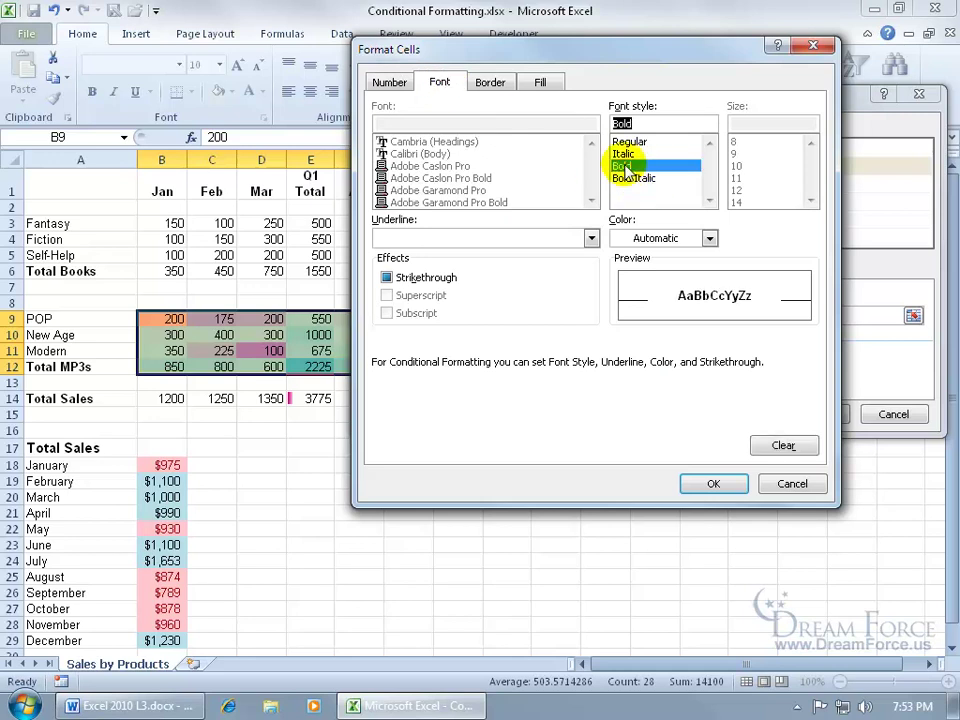
pyautogui.click(716, 483)
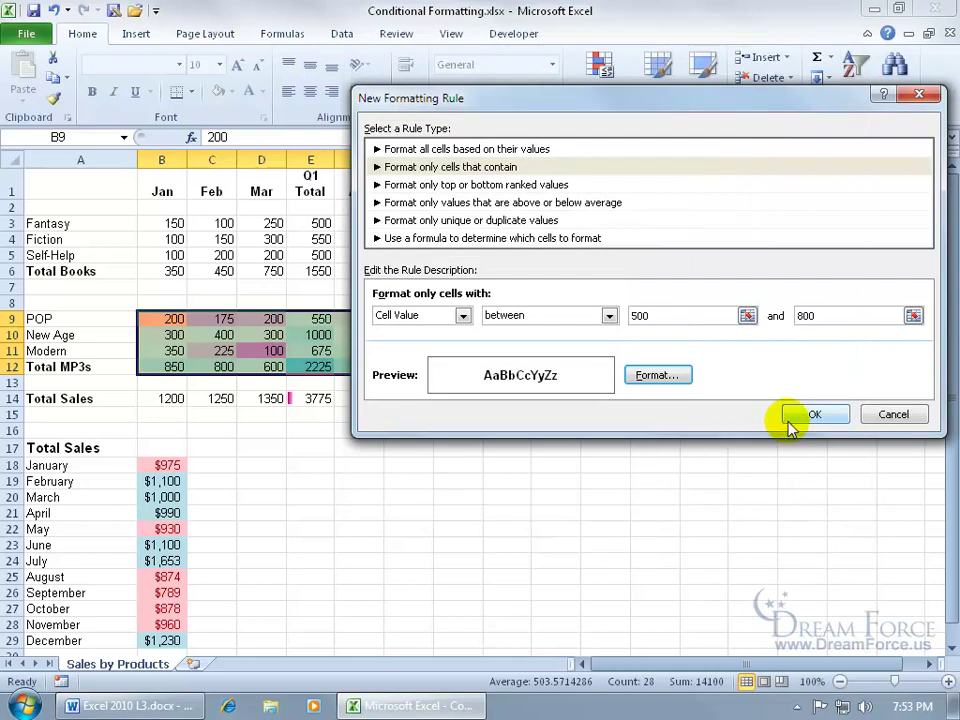
pyautogui.click(810, 413)
pyautogui.click(318, 414)
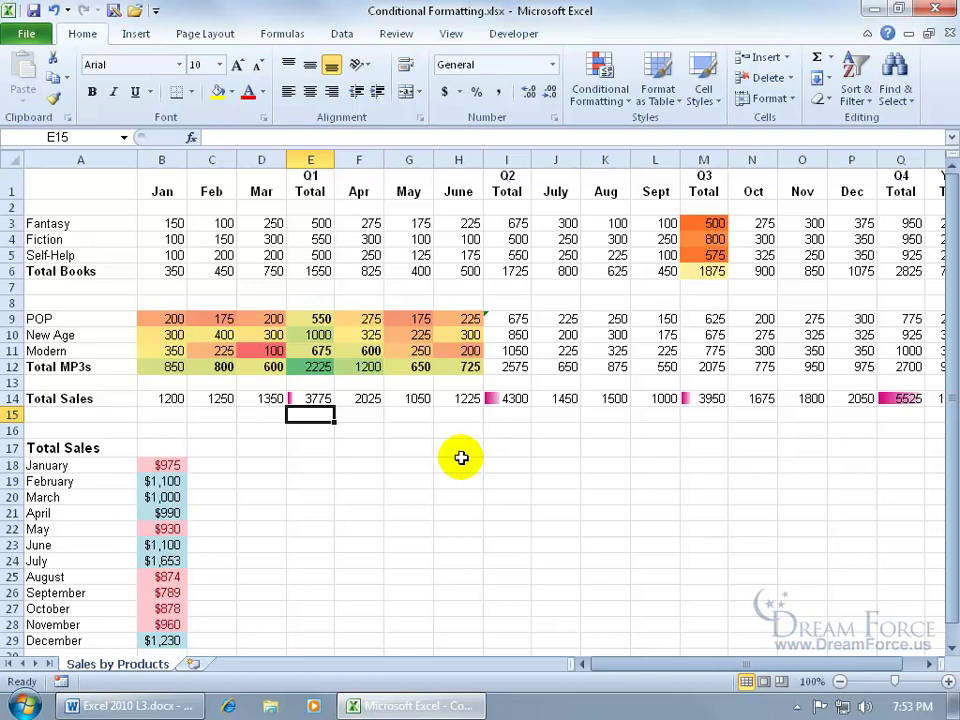
# Step: Delete the Graded Color Scale rule for B9:H12 from This Worksheet in the Rules Manager and apply the change
pyautogui.click(598, 95)
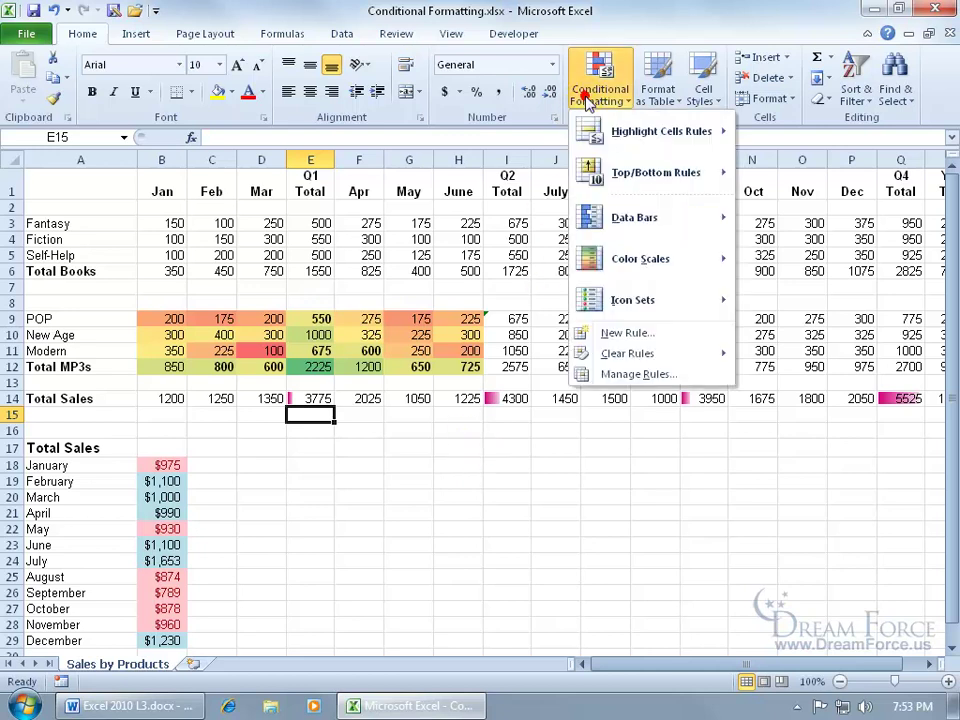
pyautogui.click(615, 375)
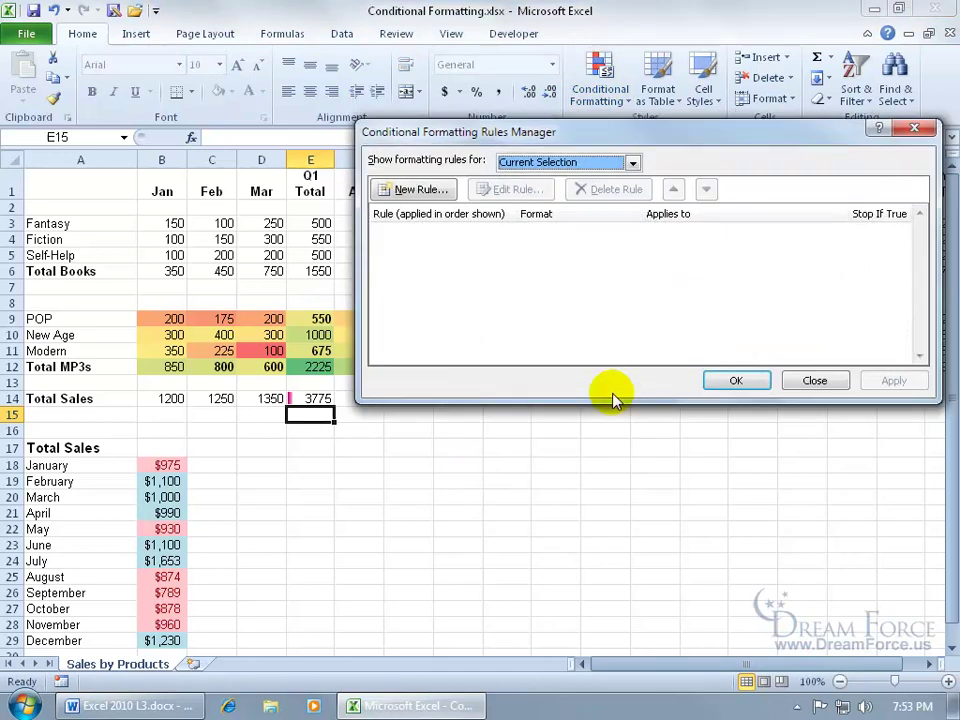
pyautogui.click(632, 162)
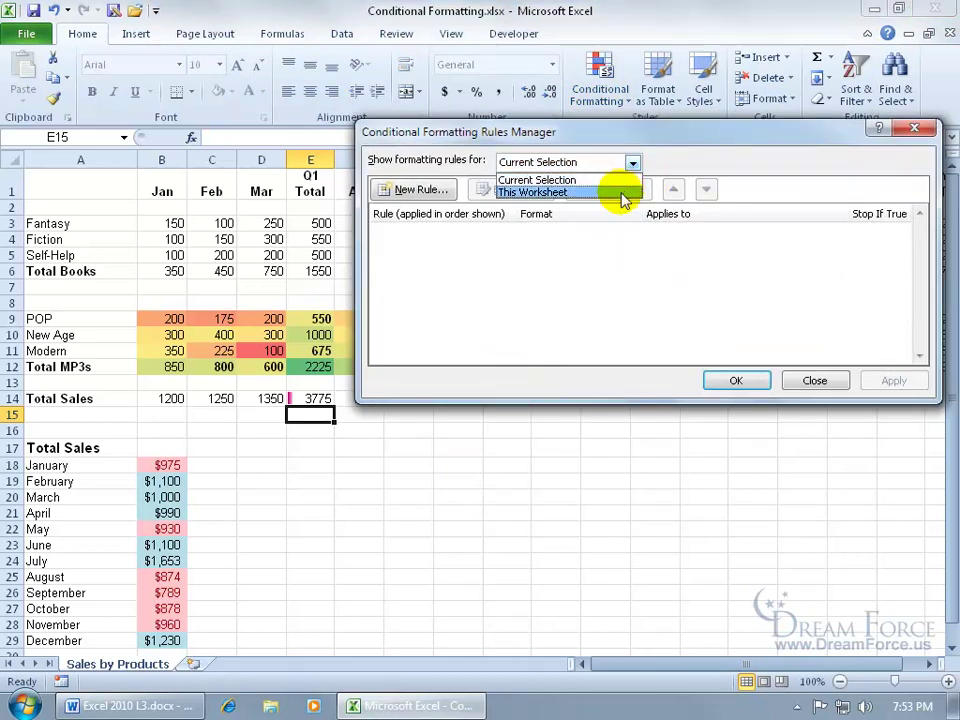
pyautogui.click(560, 196)
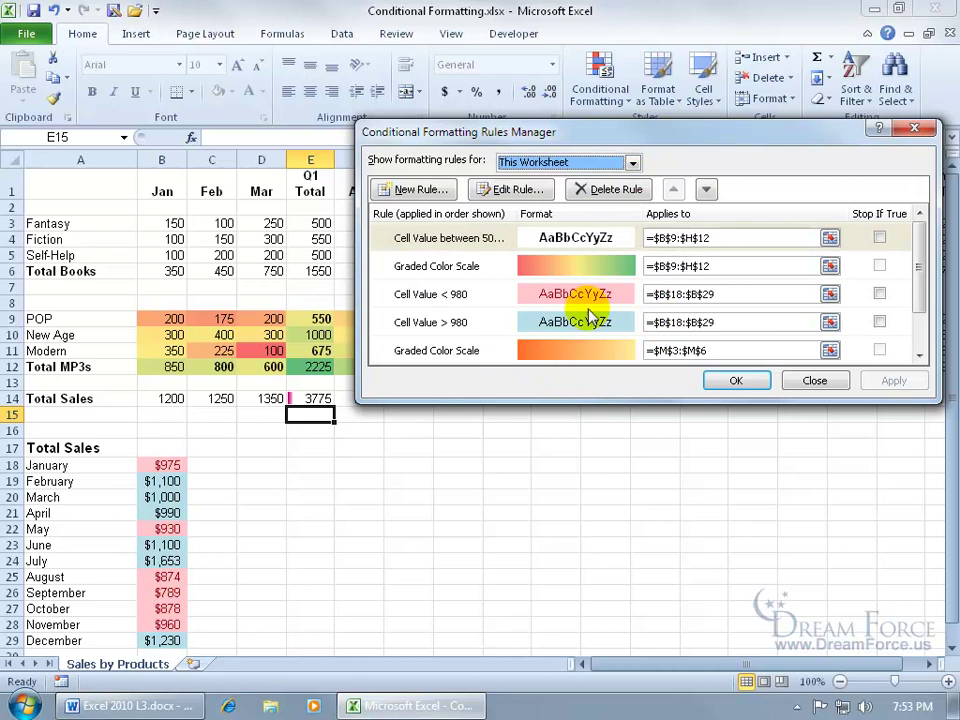
pyautogui.click(476, 267)
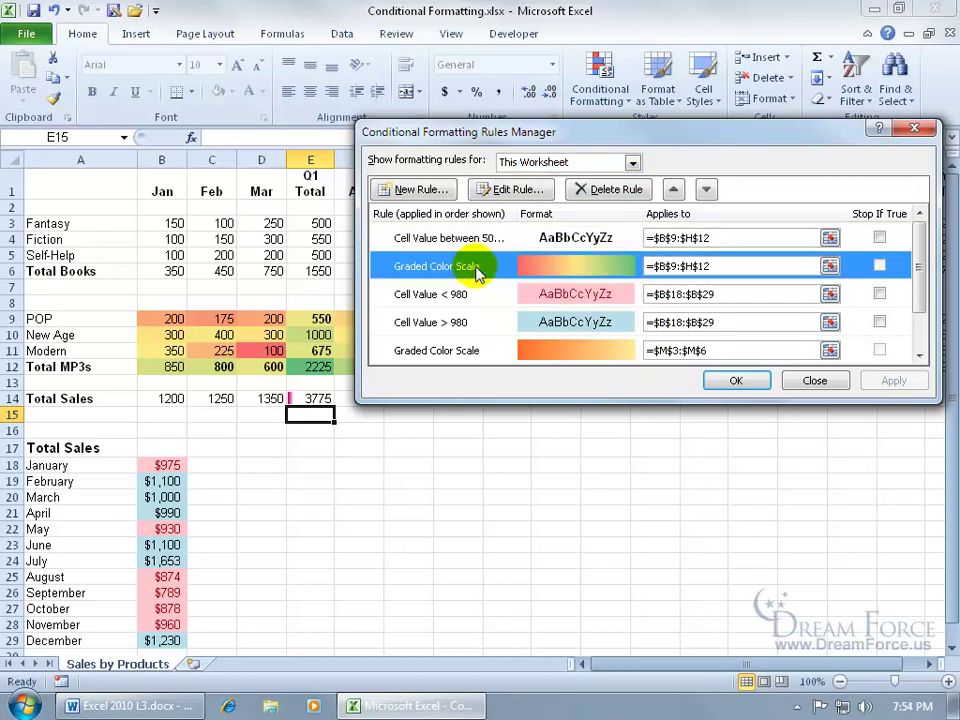
pyautogui.click(615, 189)
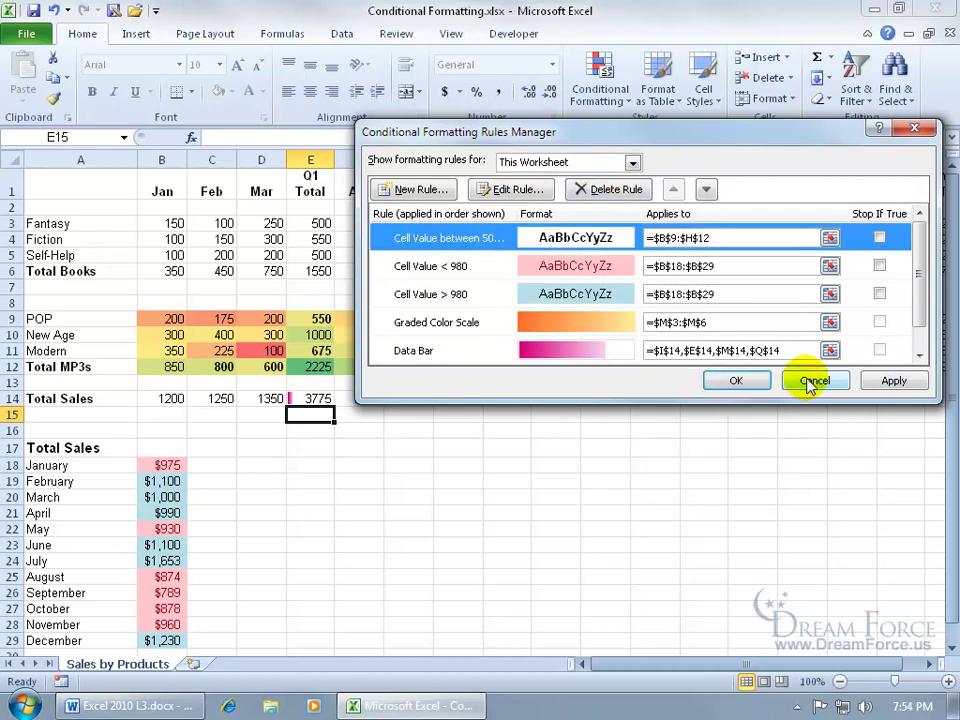
pyautogui.click(735, 381)
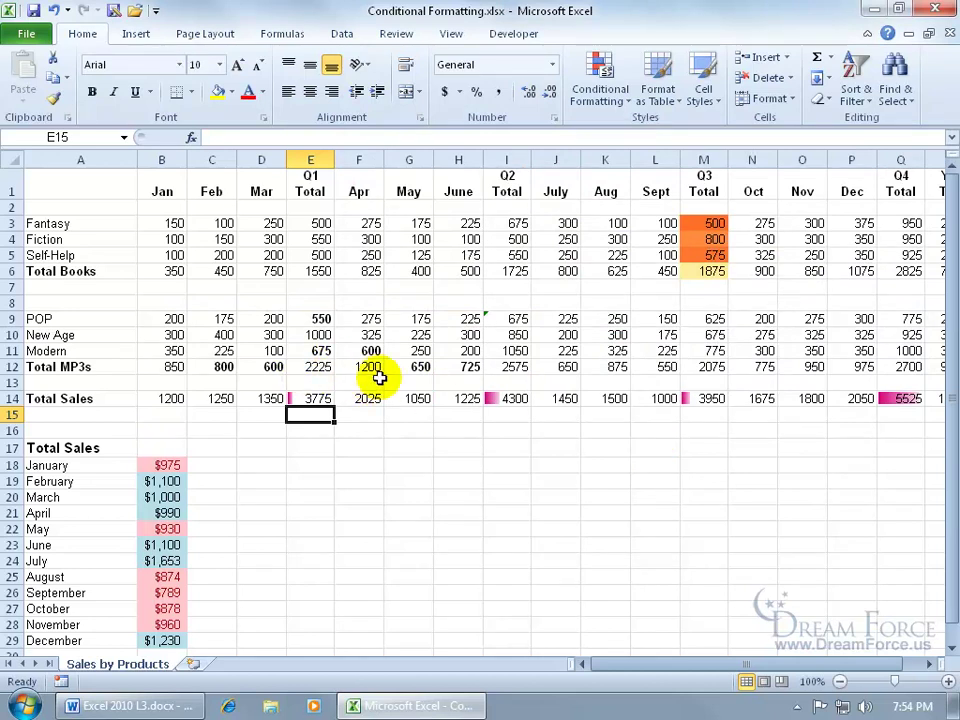
# Step: Start a custom sort of the monthly Total Sales list in A18:B29, sorting by Column B
pyautogui.scroll(-2, 220, 470)
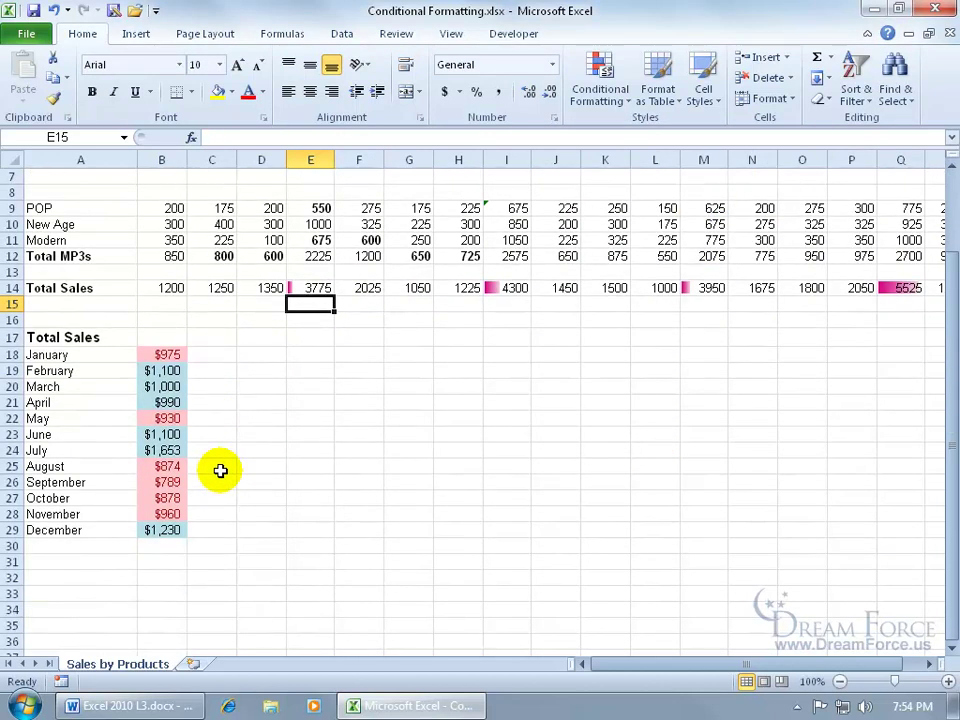
pyautogui.click(172, 386)
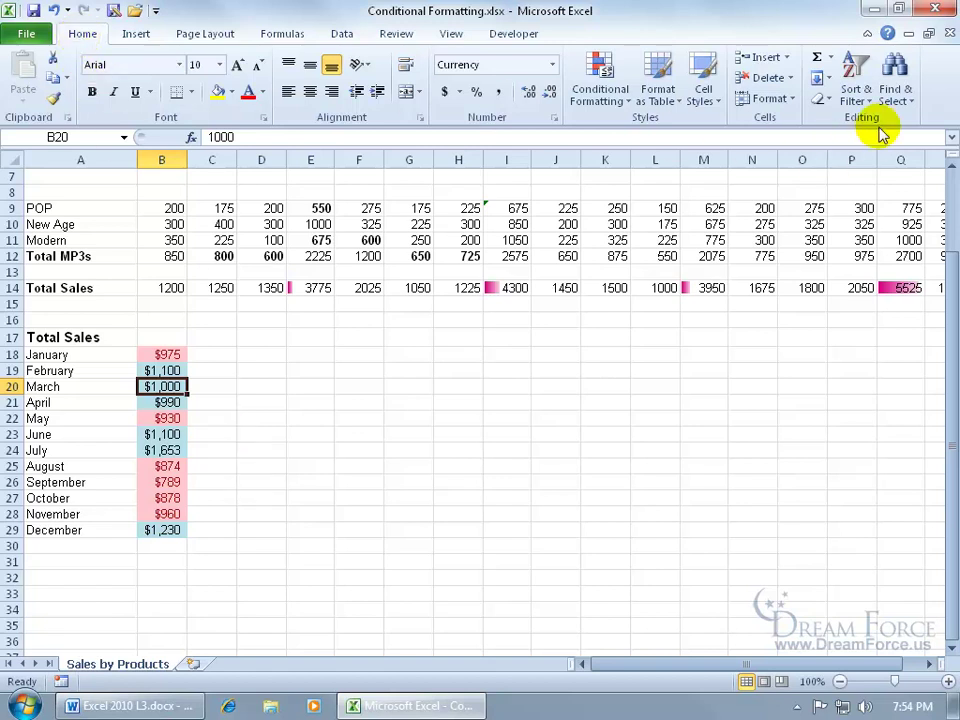
pyautogui.click(856, 96)
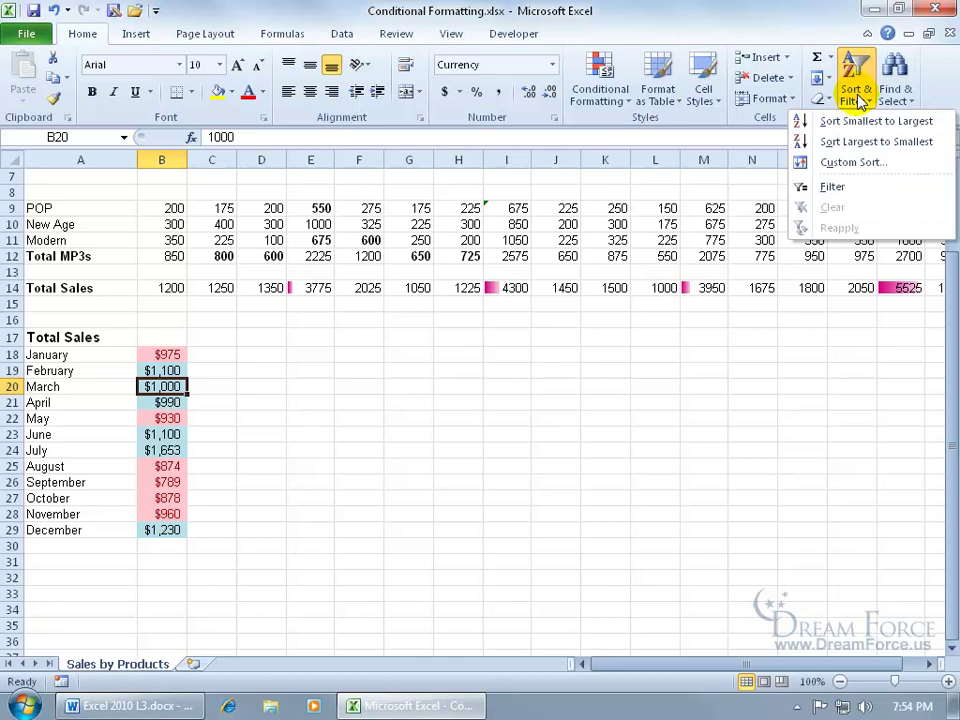
pyautogui.click(825, 161)
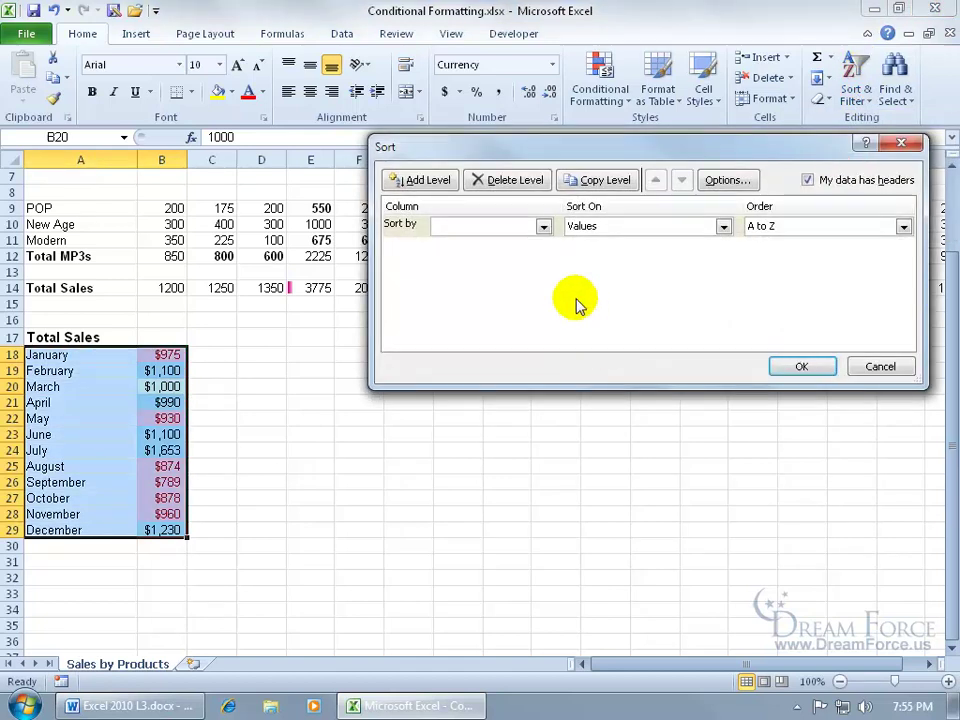
pyautogui.click(544, 226)
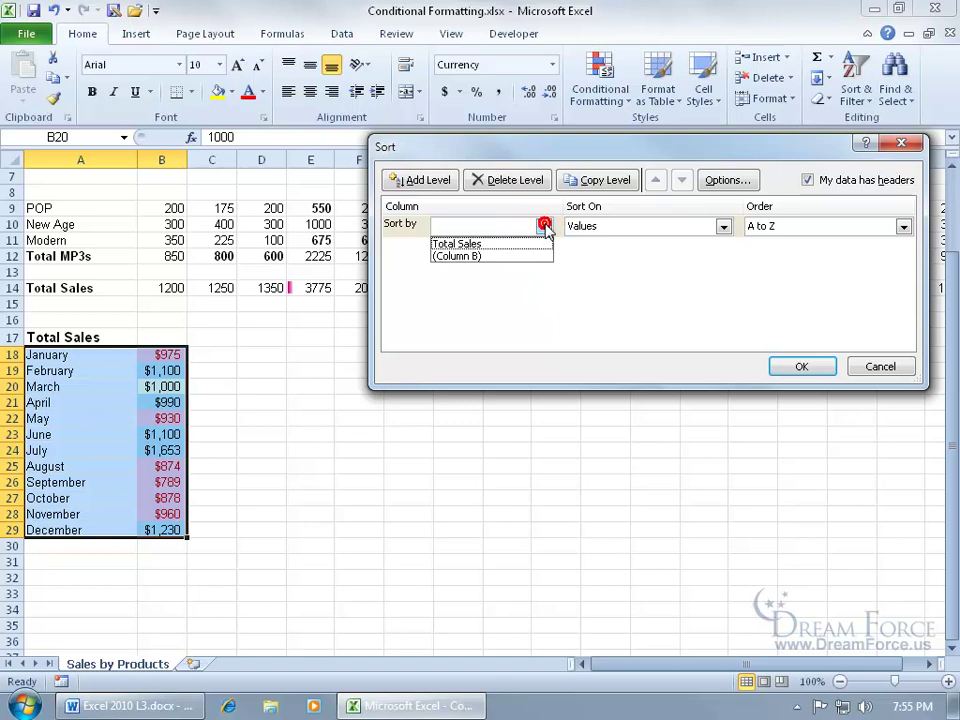
pyautogui.click(506, 256)
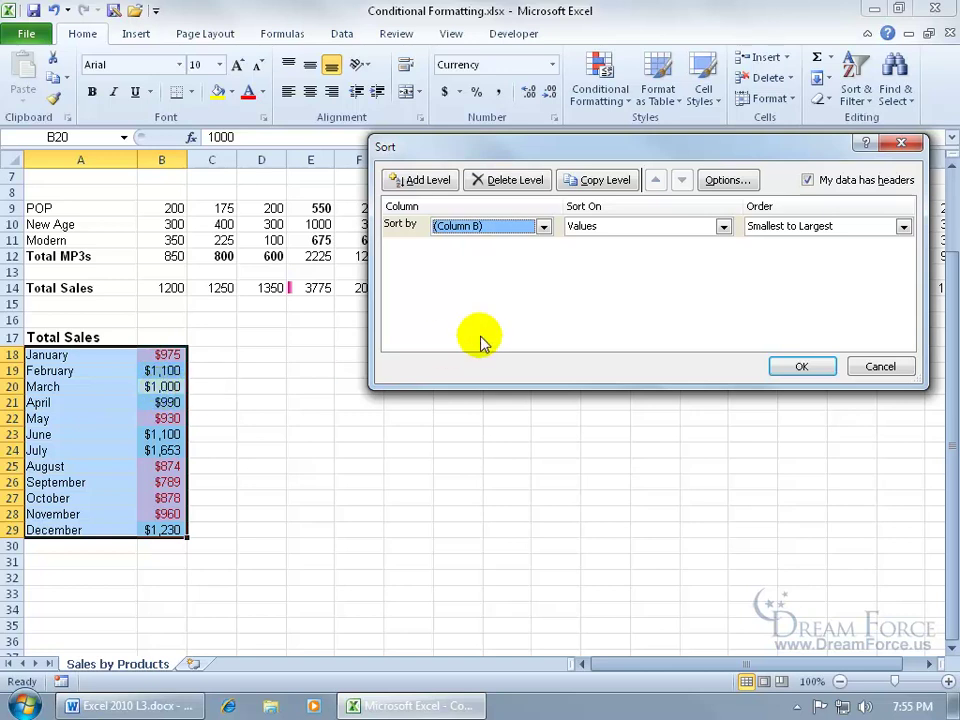
# Step: Make the Column B sort level sort on Cell Color, with light blue cells On Top
pyautogui.click(722, 227)
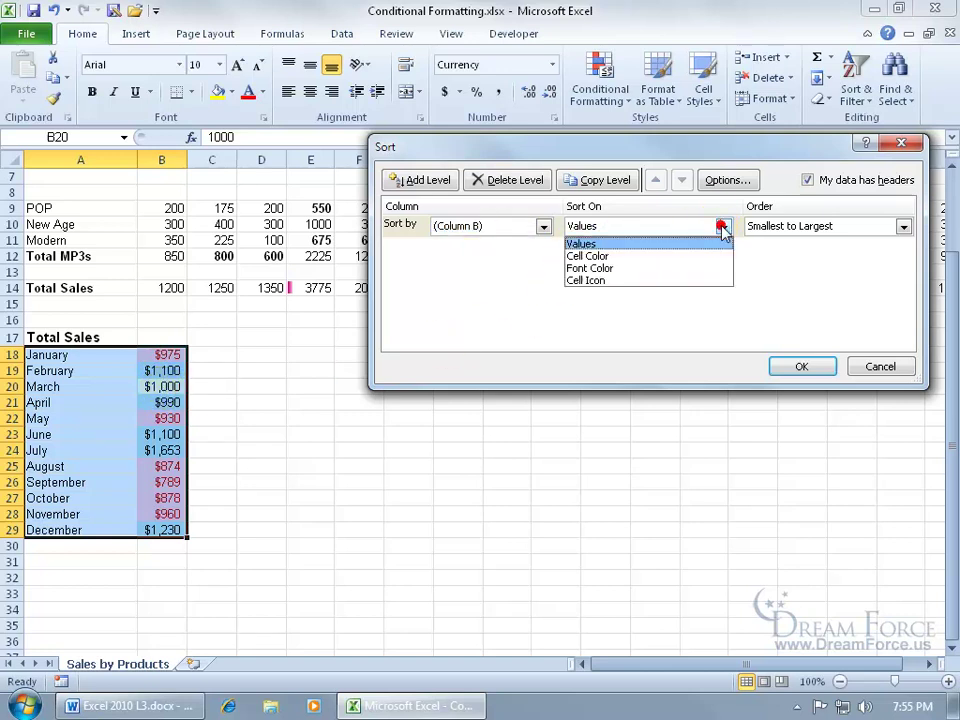
pyautogui.click(700, 258)
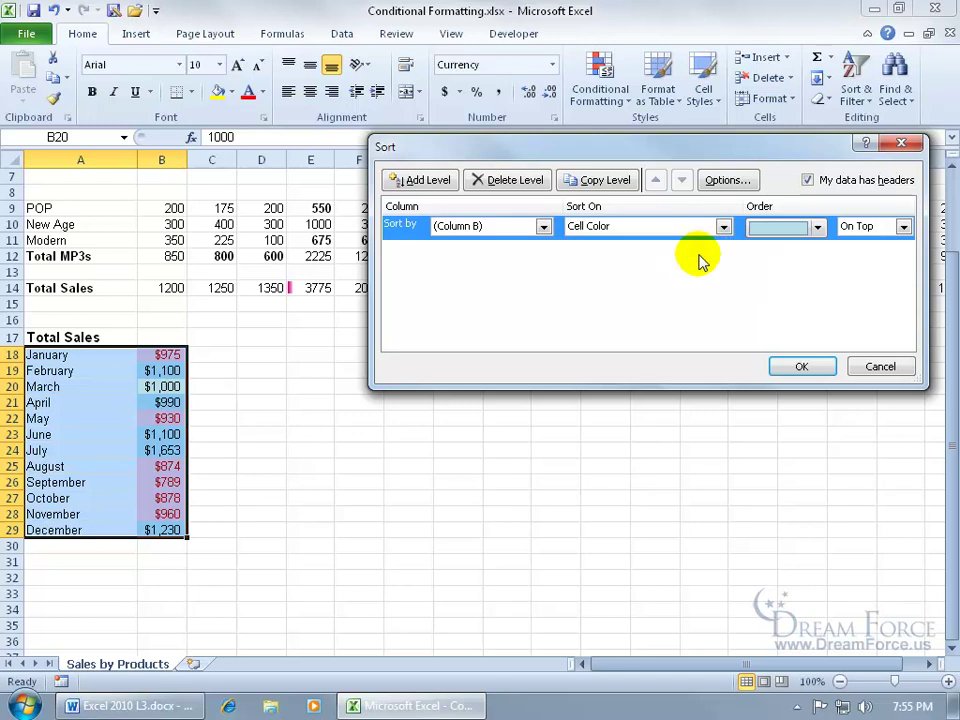
pyautogui.click(817, 228)
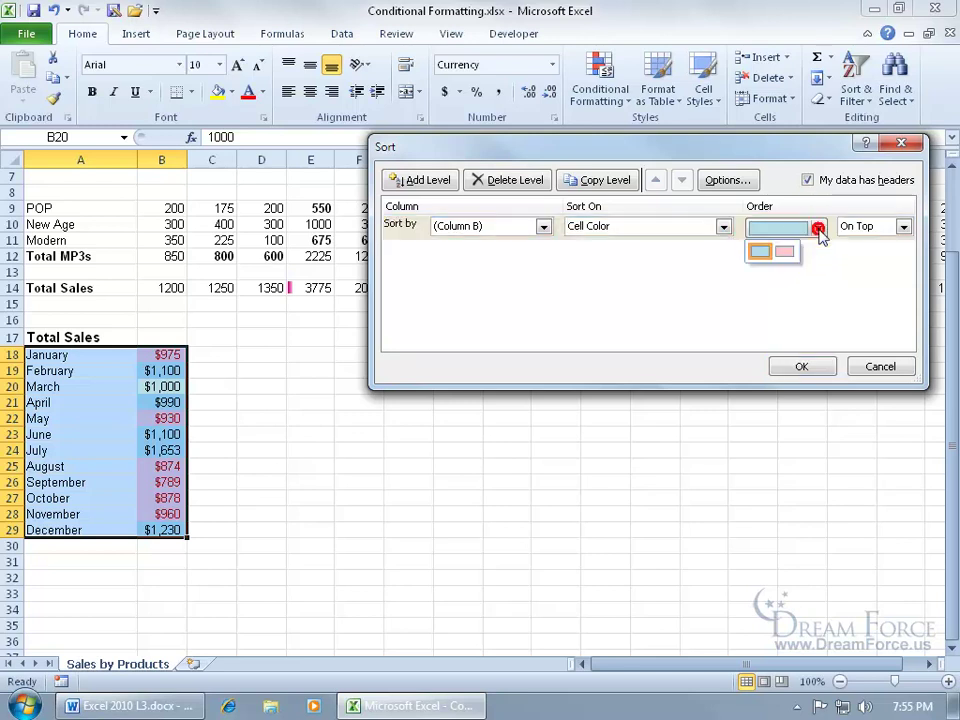
pyautogui.click(760, 275)
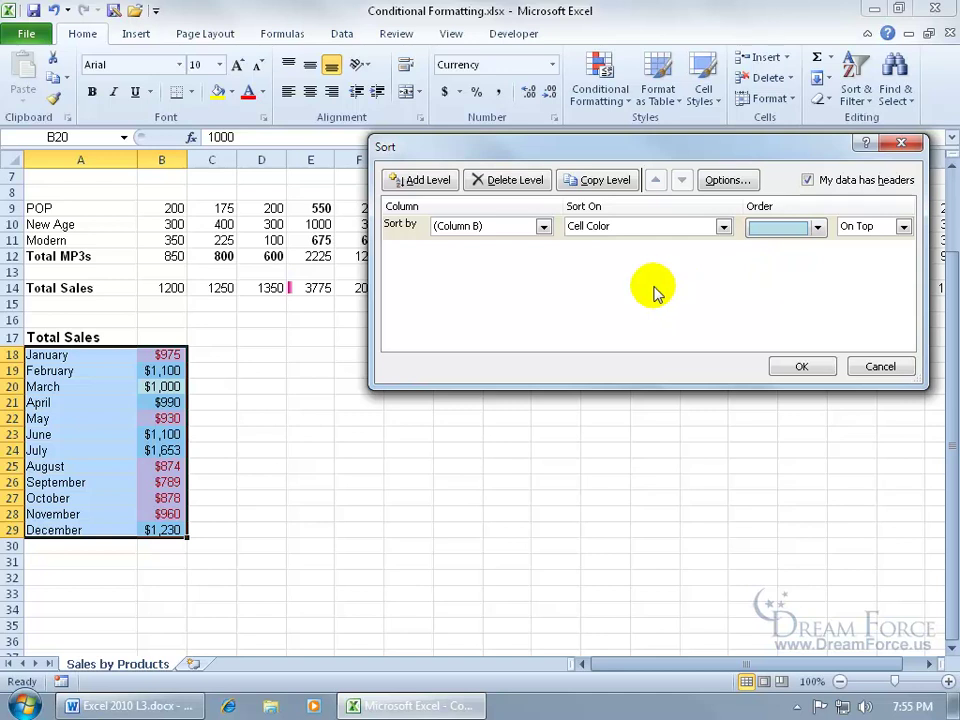
# Step: Add a second sort level on Column B by Values, Smallest to Largest, and run the sort
pyautogui.click(424, 180)
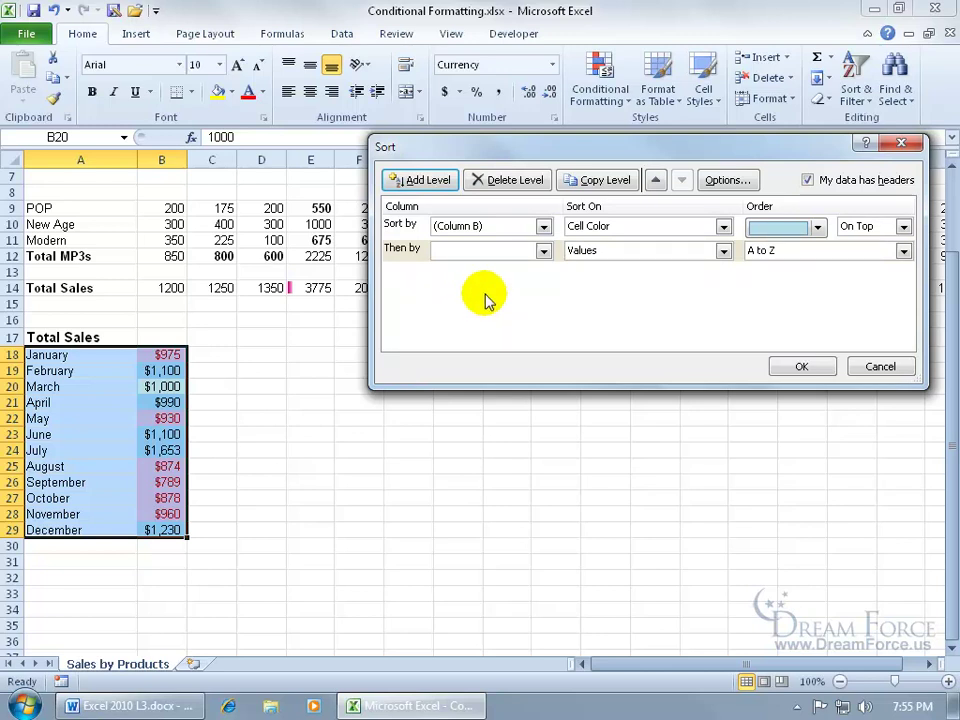
pyautogui.click(543, 251)
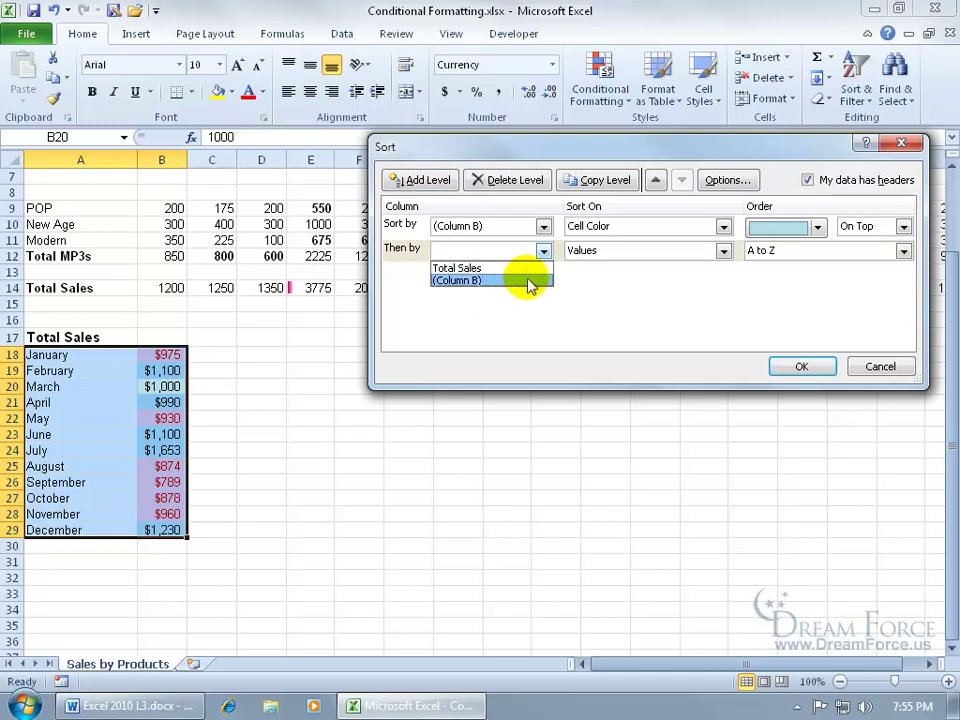
pyautogui.click(527, 281)
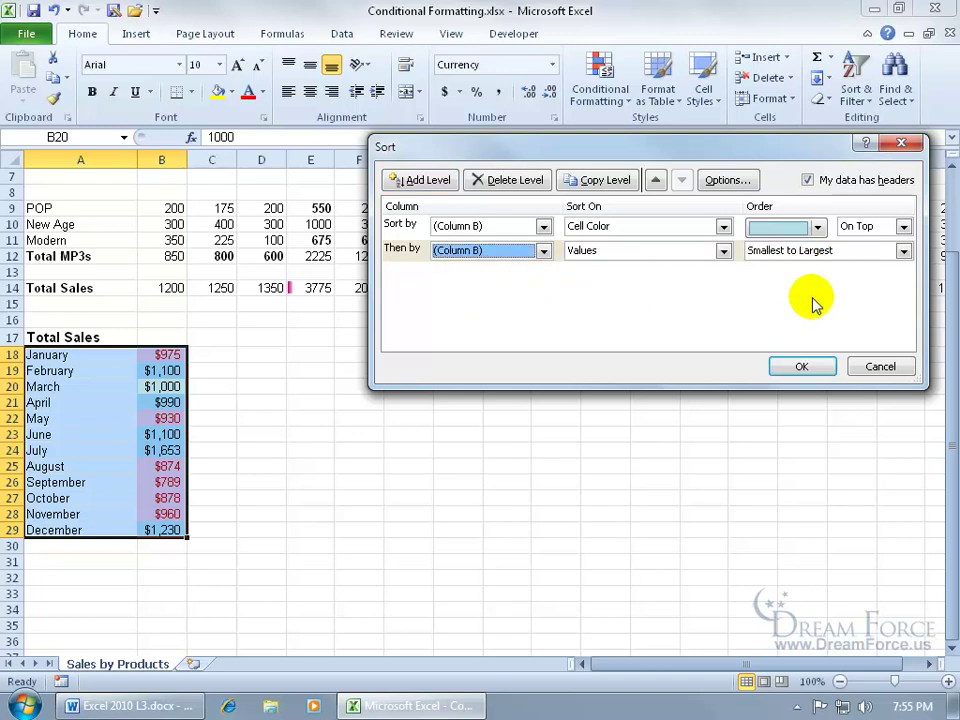
pyautogui.click(804, 366)
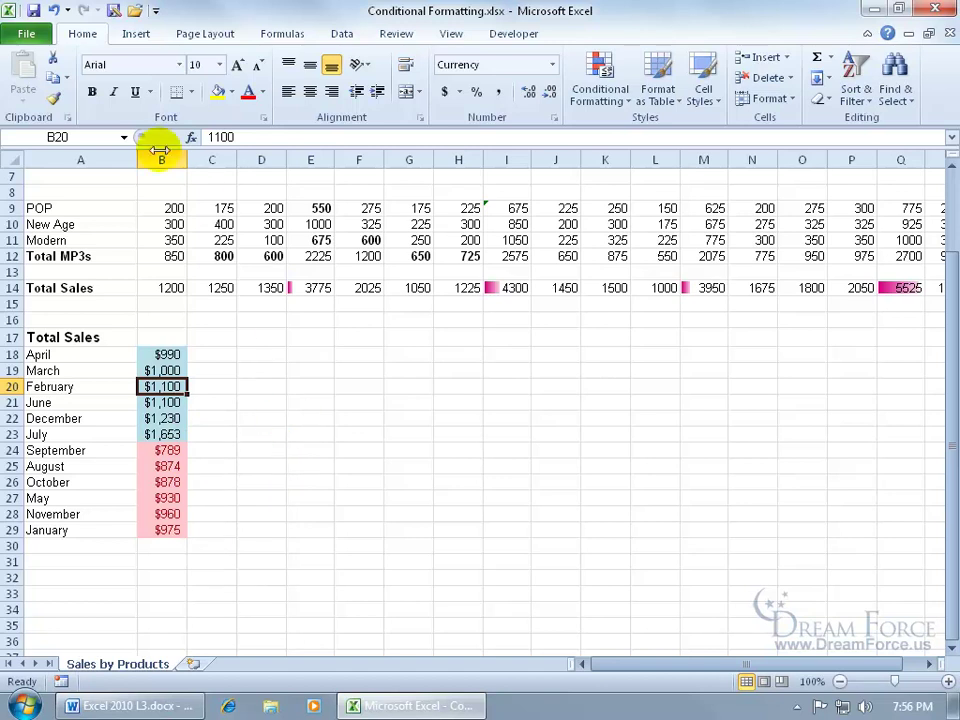
# Step: Turn on filtering for the Total Sales list and filter Column B by the pink cell color
pyautogui.click(853, 97)
pyautogui.click(831, 190)
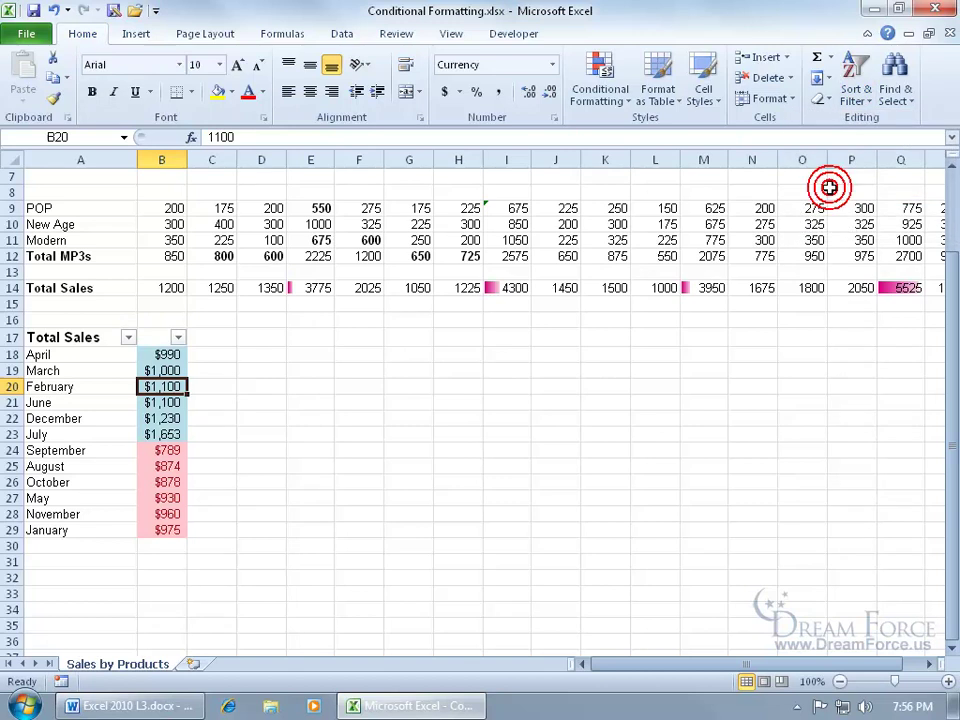
pyautogui.click(178, 339)
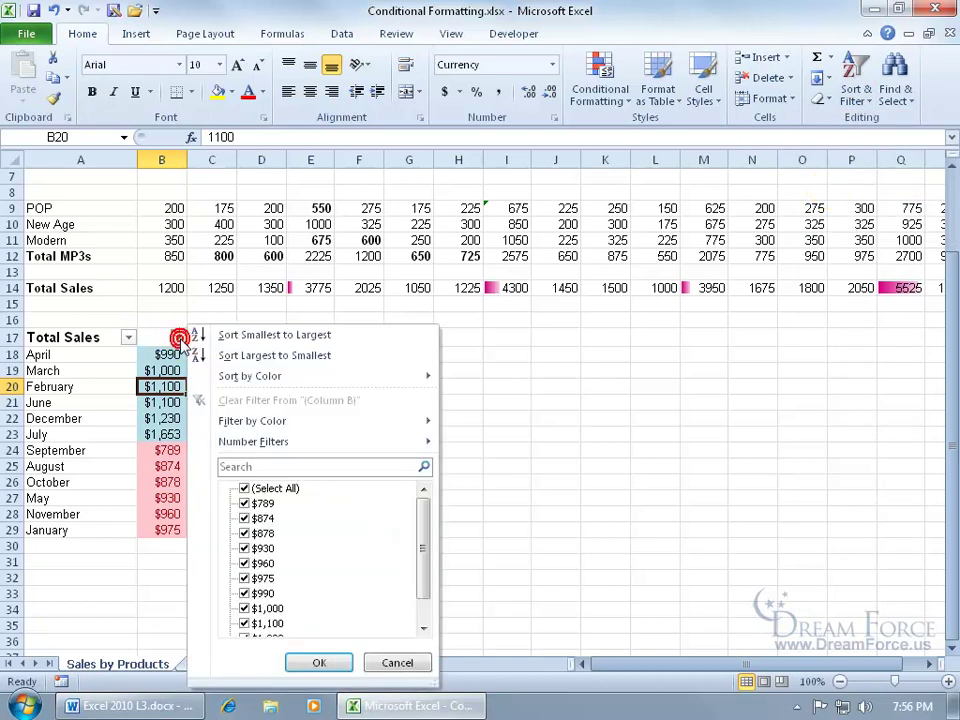
pyautogui.moveTo(235, 425)
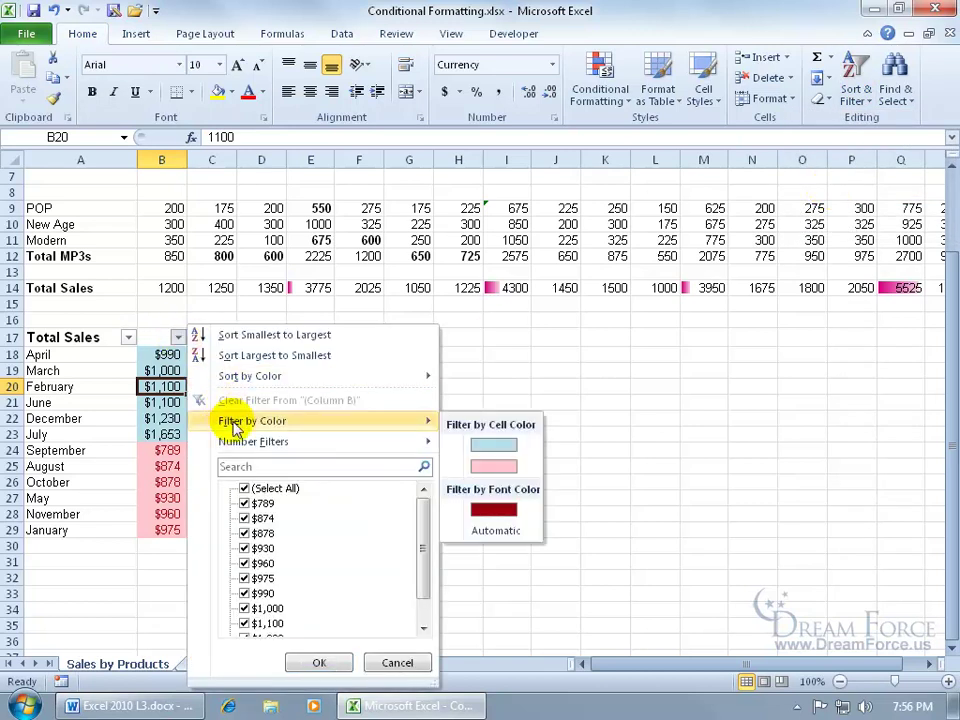
pyautogui.click(493, 466)
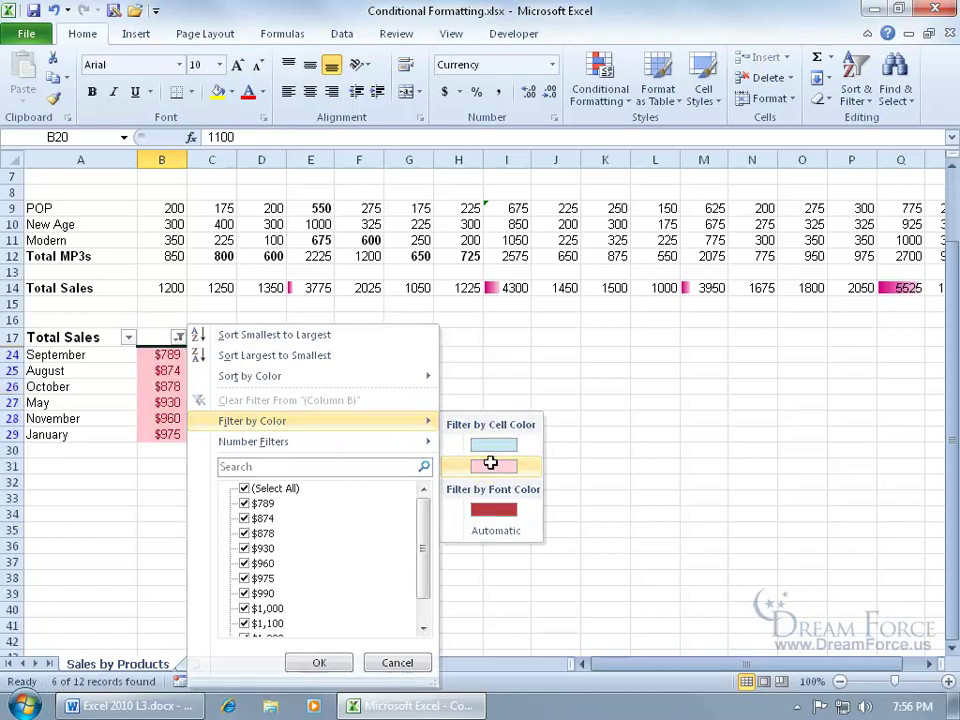